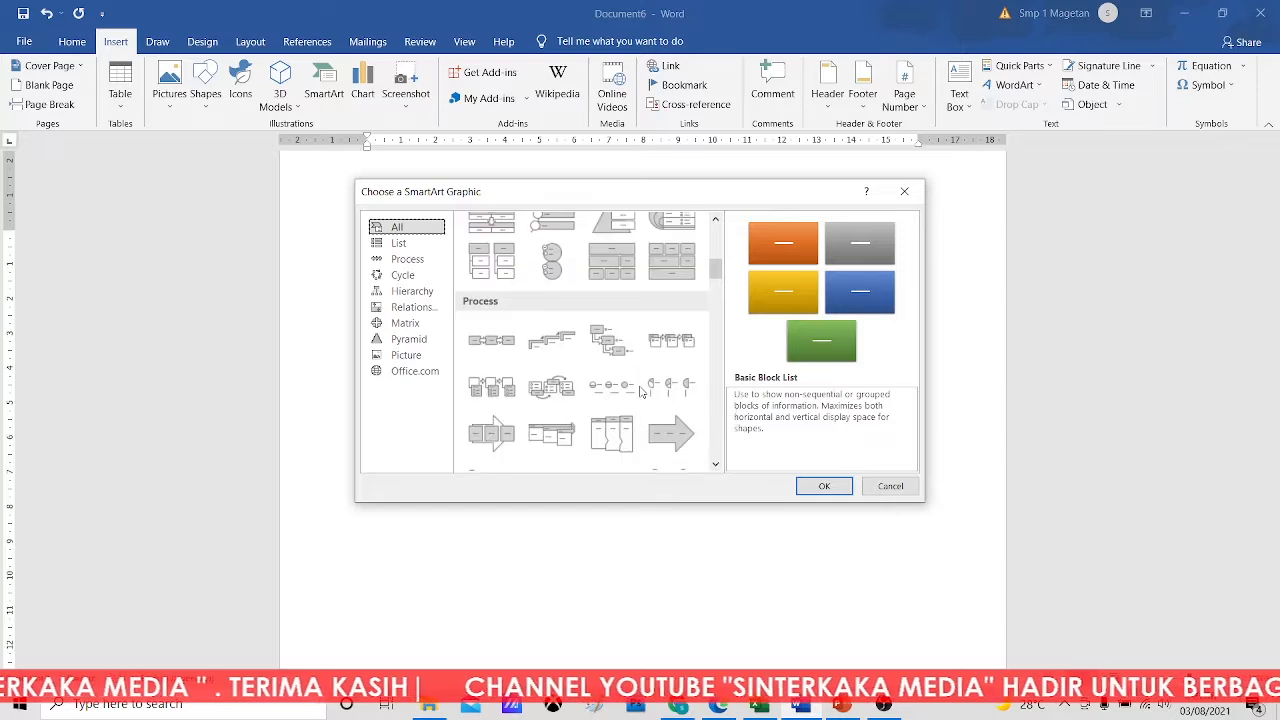
- Browse the SmartArt categories and insert a Continuous Cycle graphic from the Cycle category
left_click(400, 340)
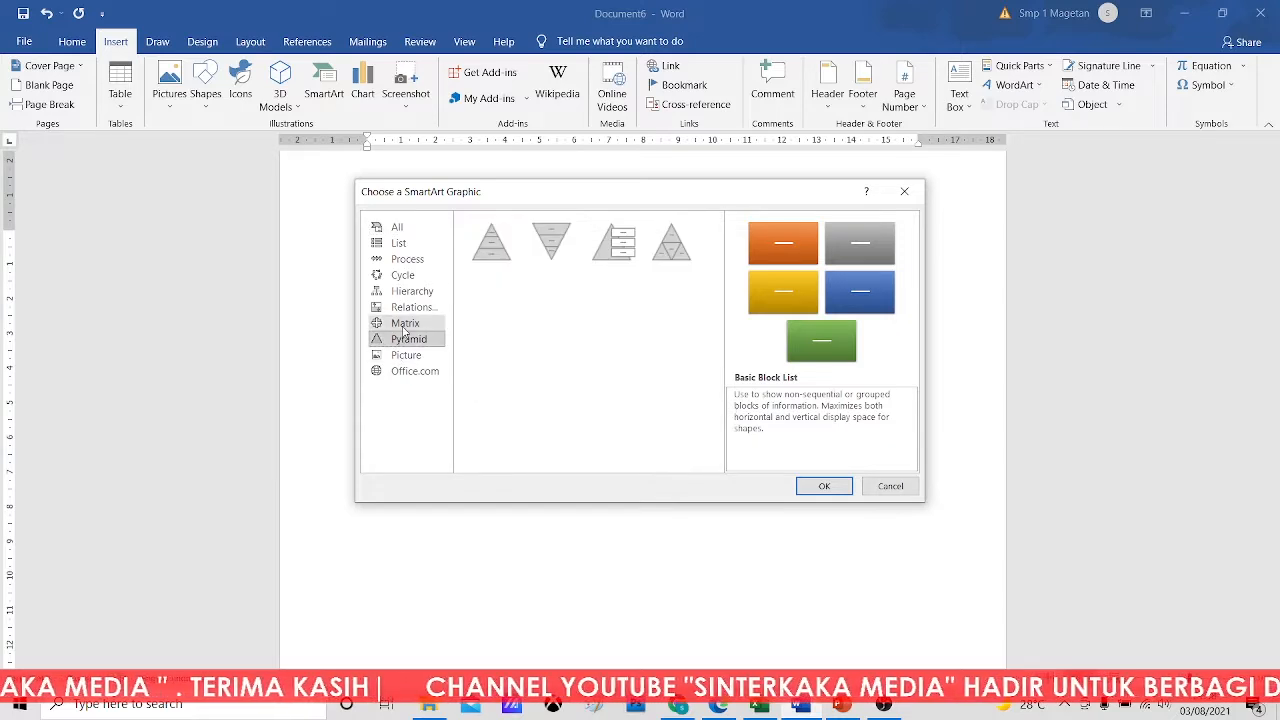
left_click(405, 323)
left_click(412, 307)
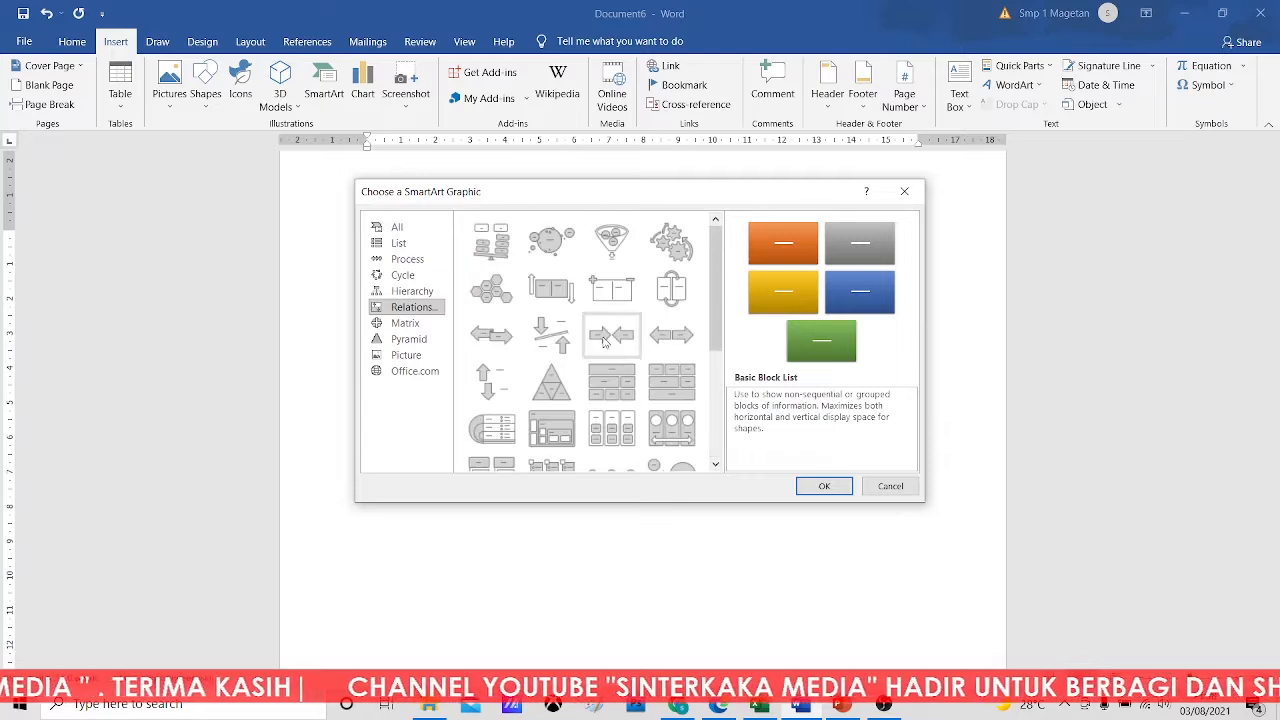
left_click(408, 339)
left_click(405, 323)
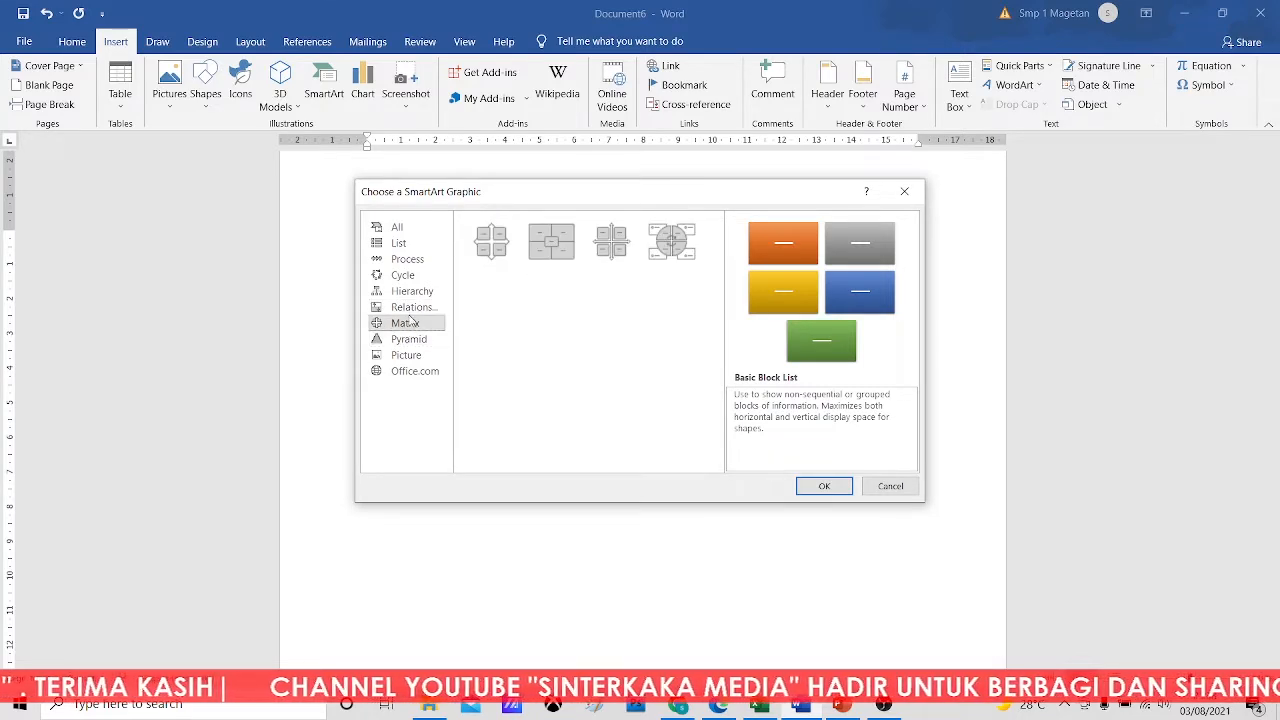
left_click(404, 276)
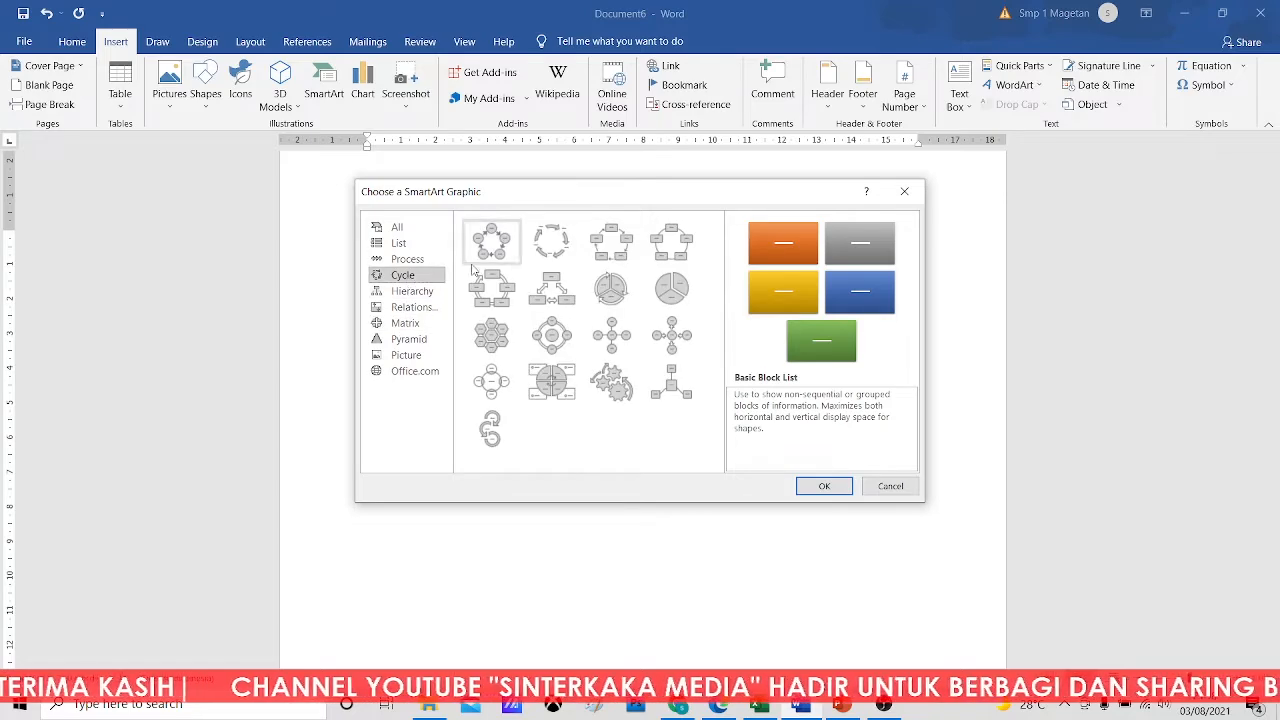
left_click(491, 289)
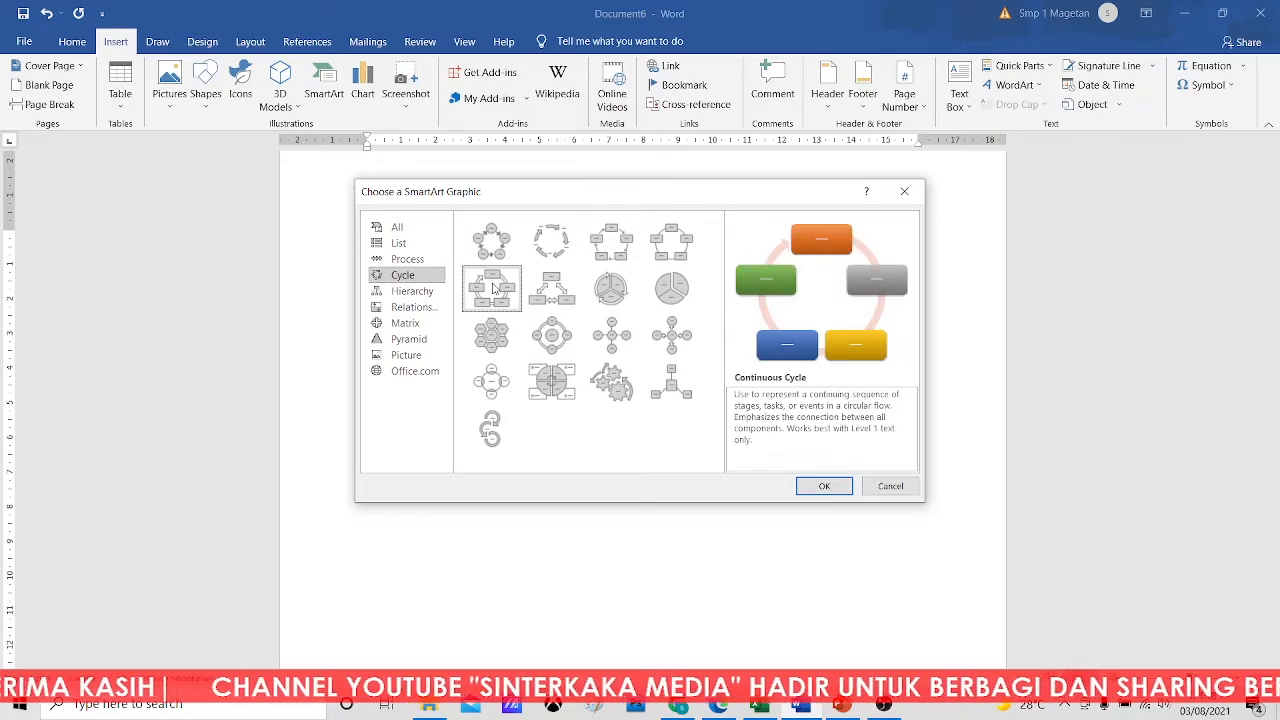
left_click(821, 485)
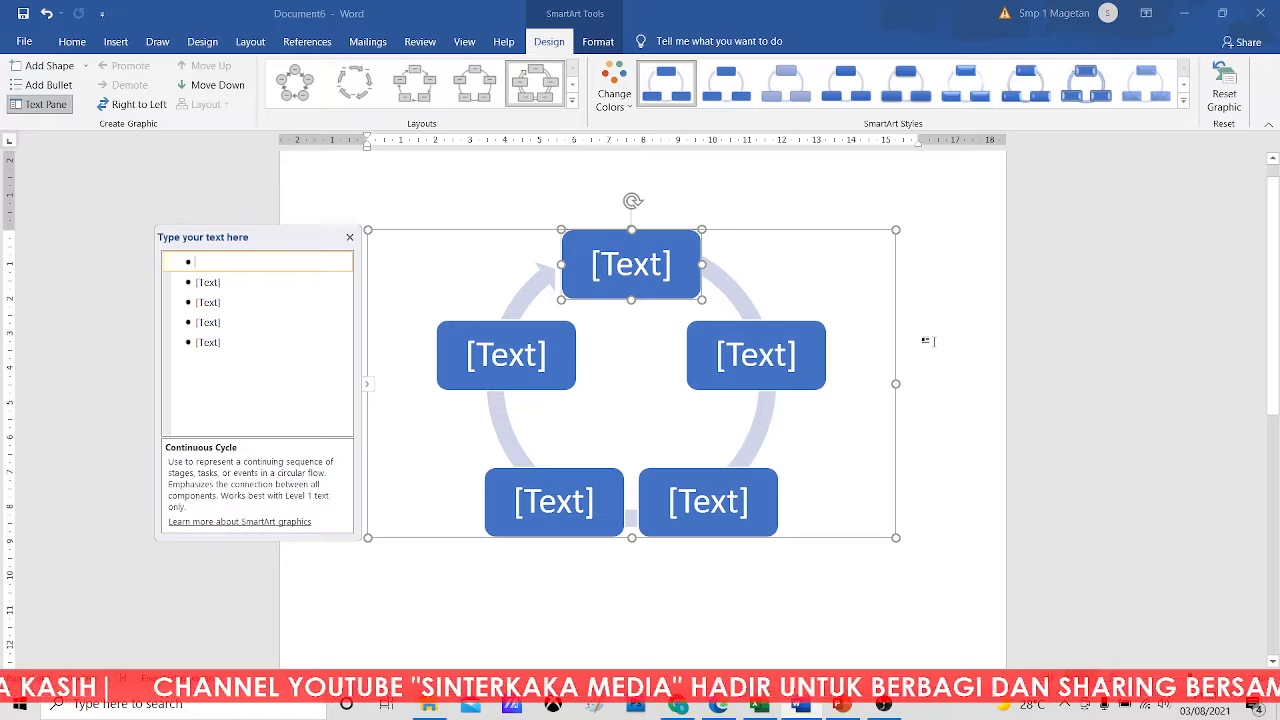
left_click(654, 267)
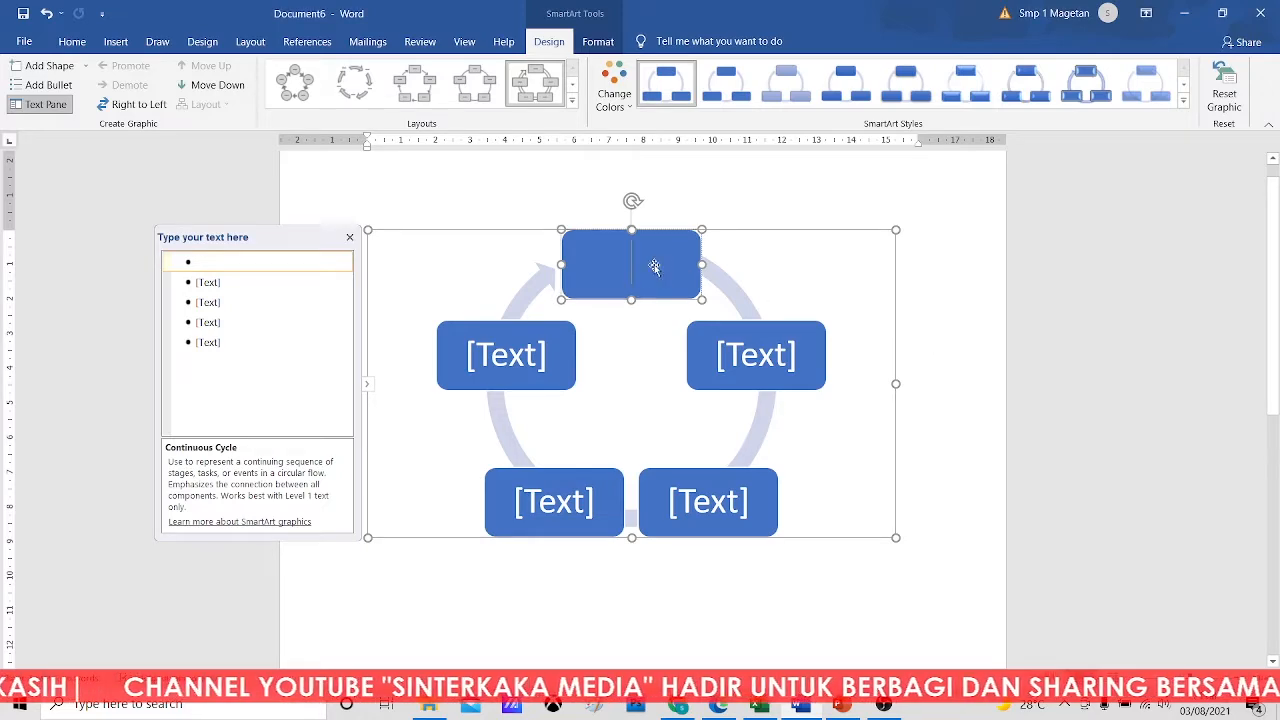
- Delete the Continuous Cycle graphic so the page is empty
left_click(1014, 306)
key("ctrl+a")
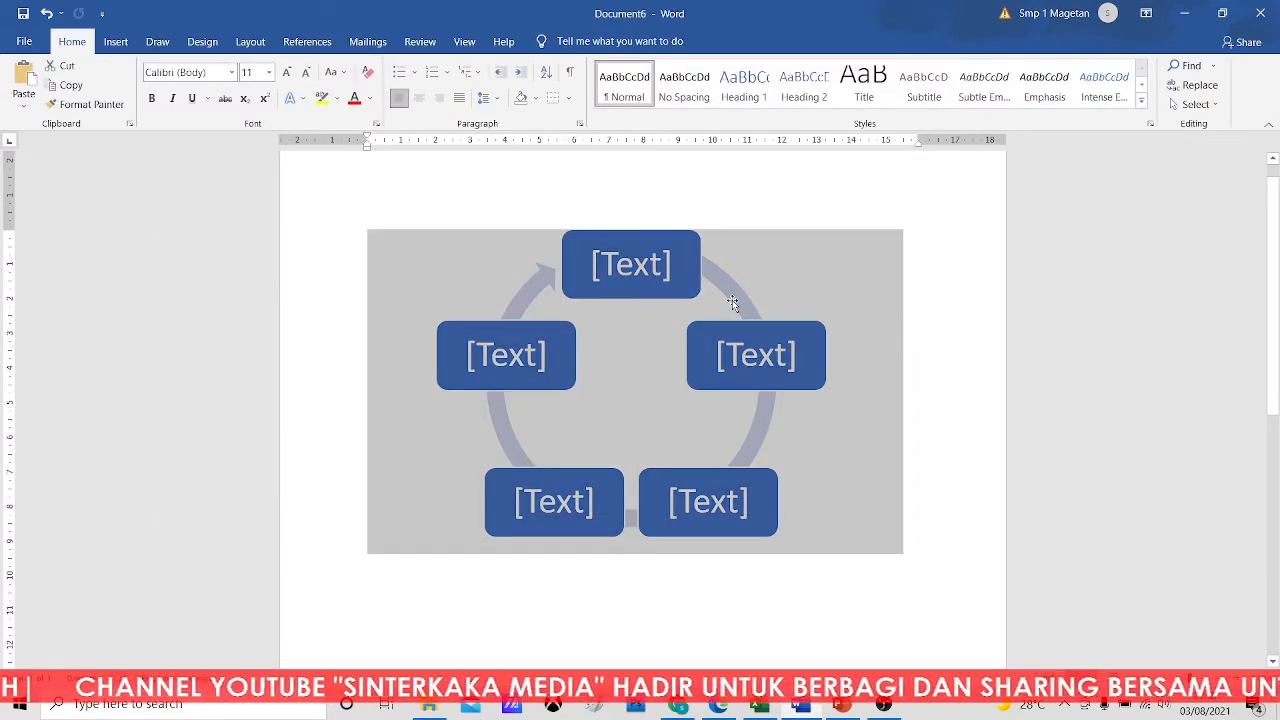
key("Delete")
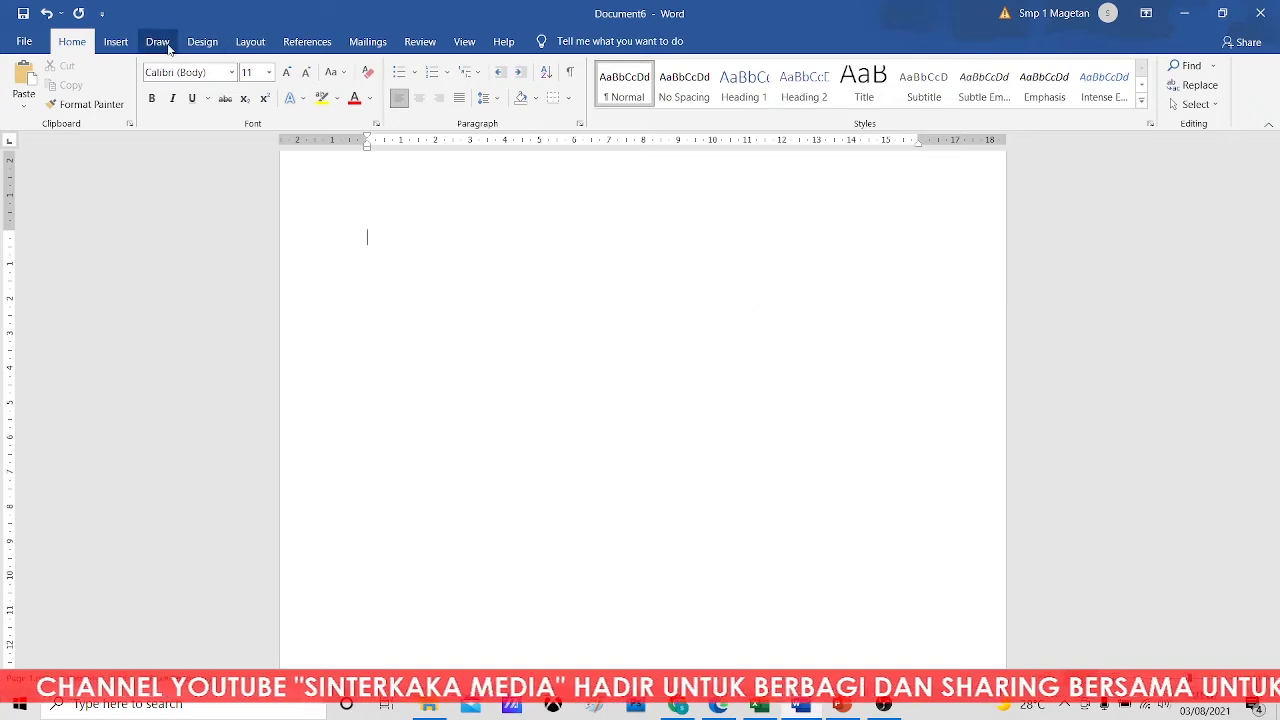
- Insert a Clustered Column chart into the blank document
left_click(116, 41)
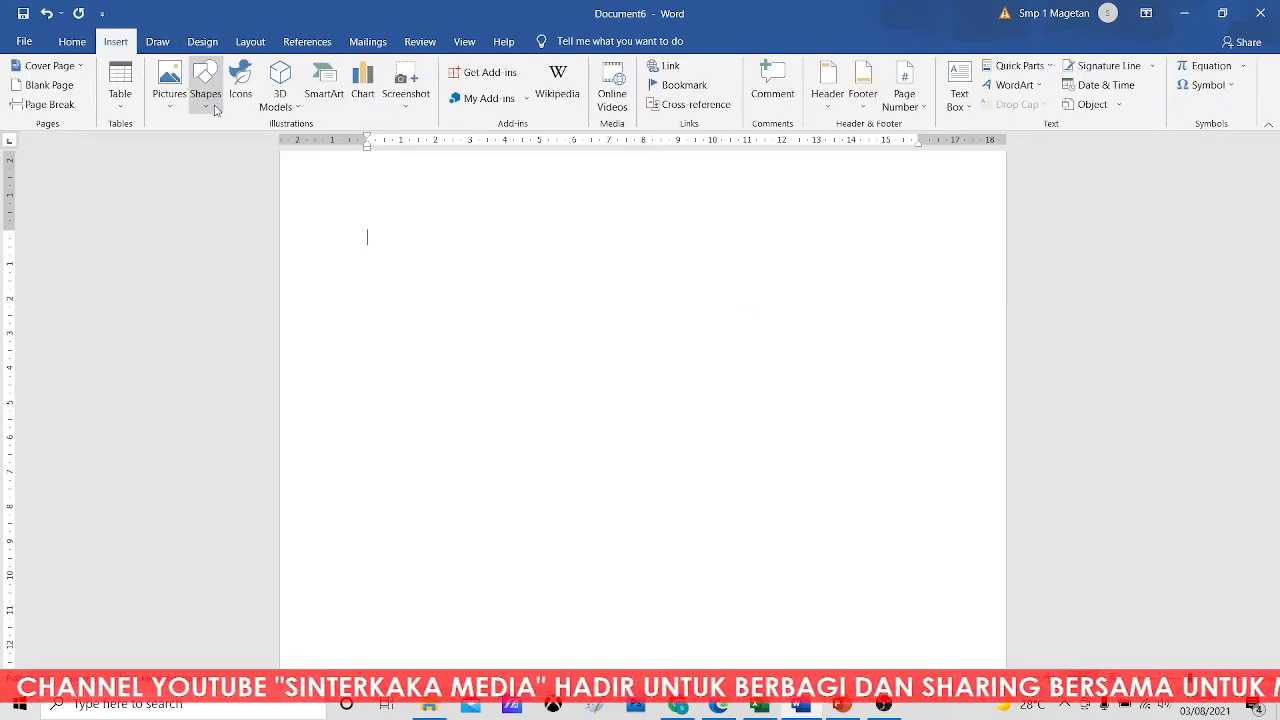
left_click(363, 97)
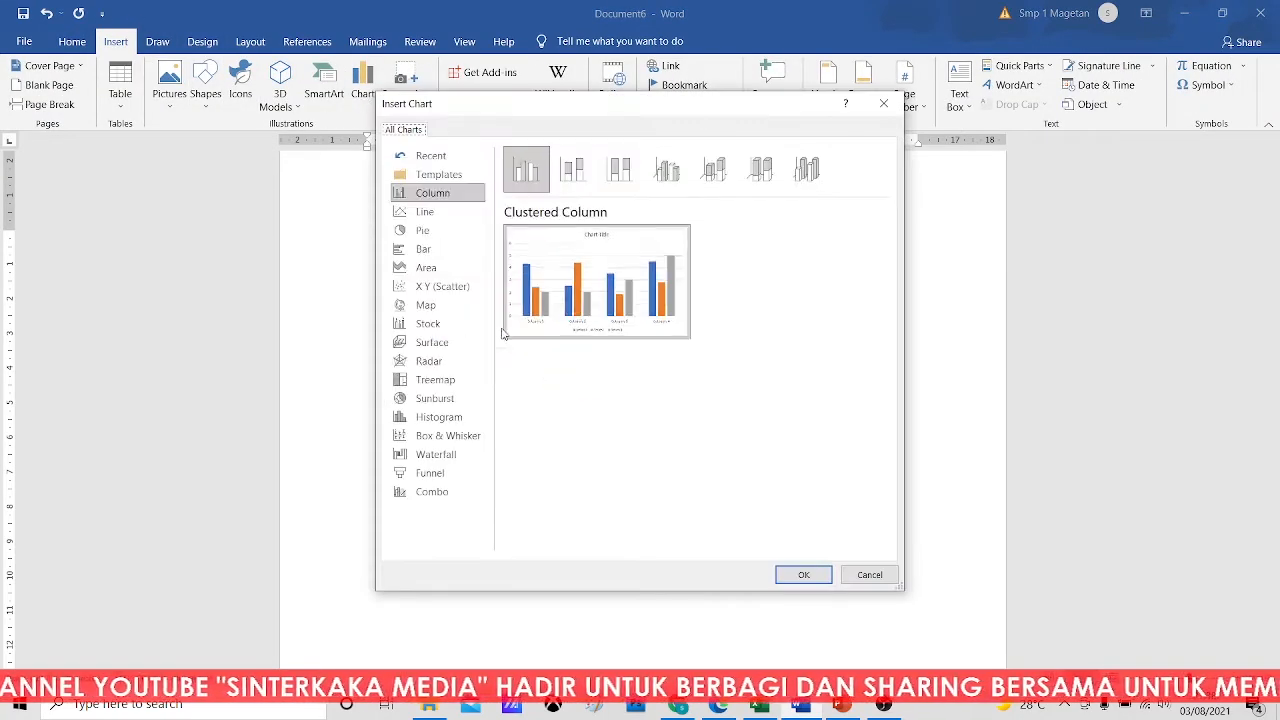
mouse_move(542, 278)
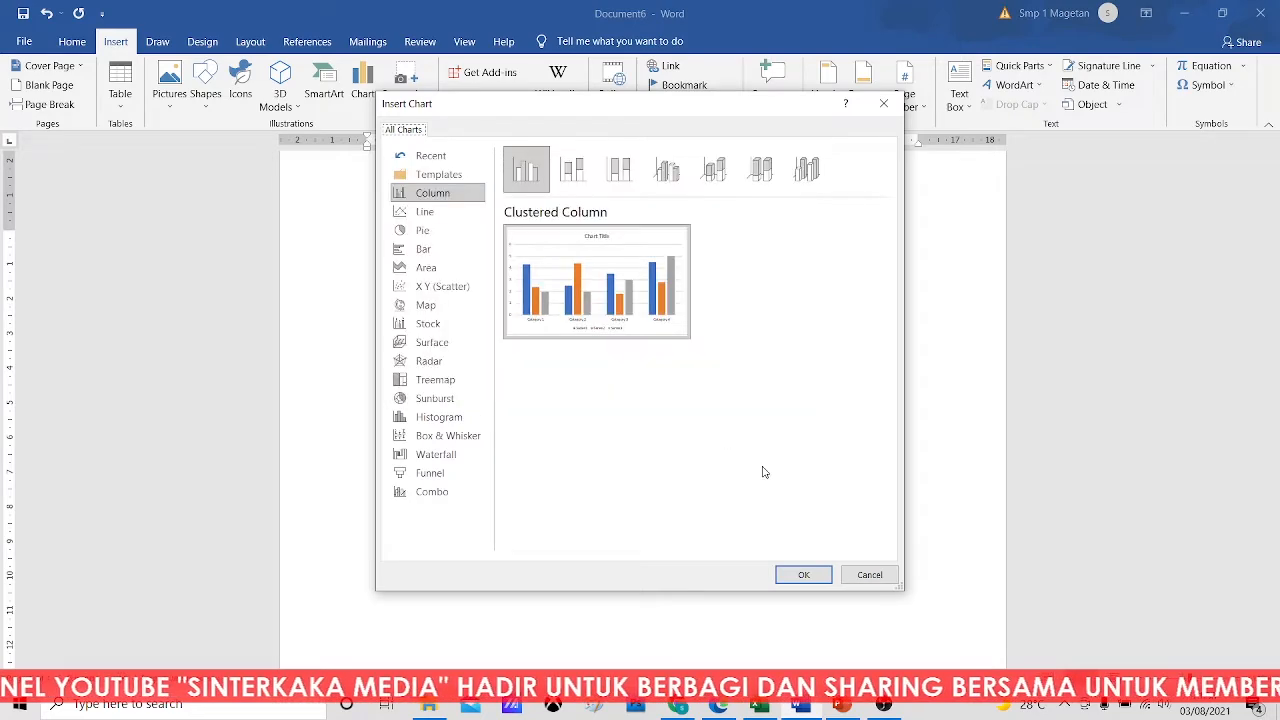
left_click(806, 573)
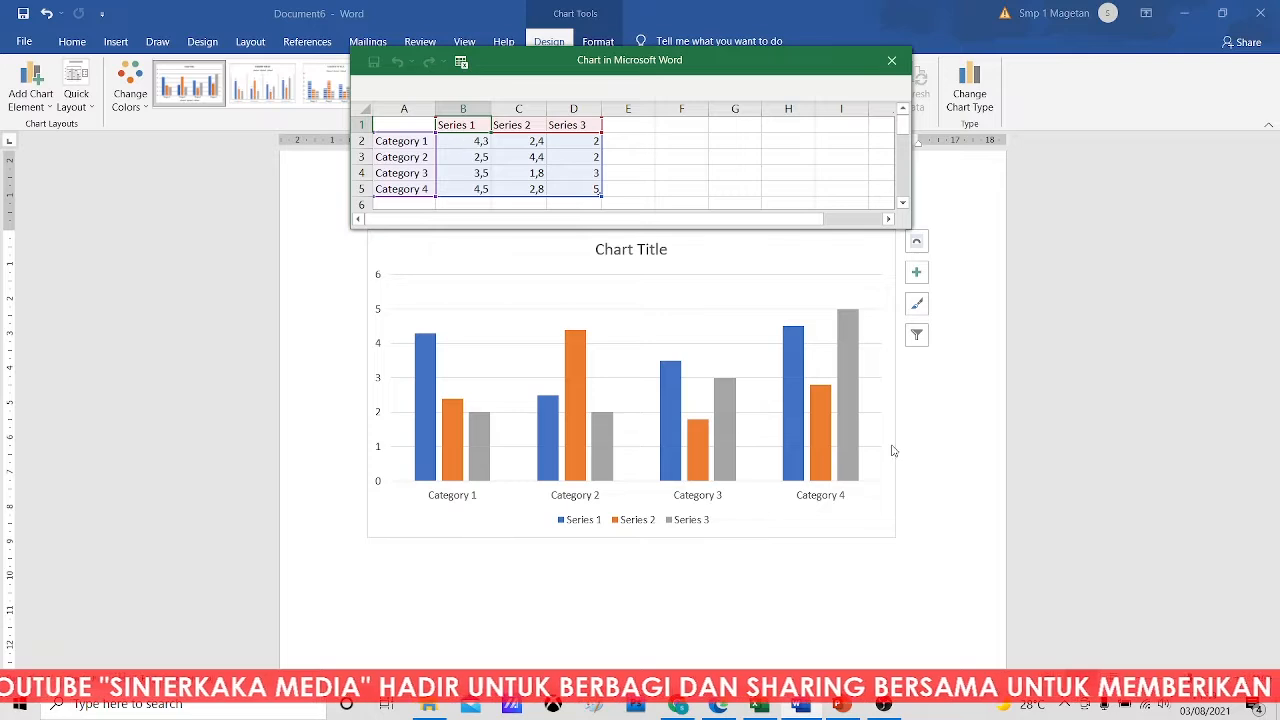
- Rename the three series headers in the chart data sheet to KELAS 7, KELAS 8 and KELAS 9
left_click(460, 130)
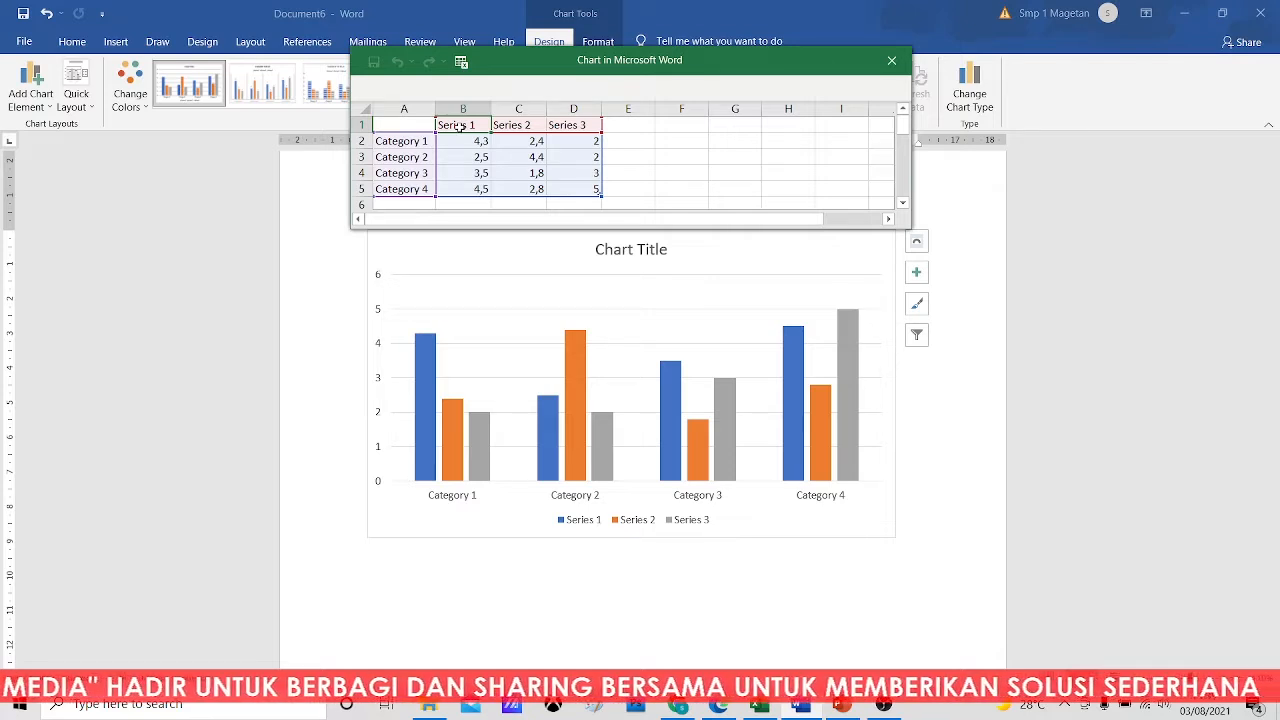
type("KELAS")
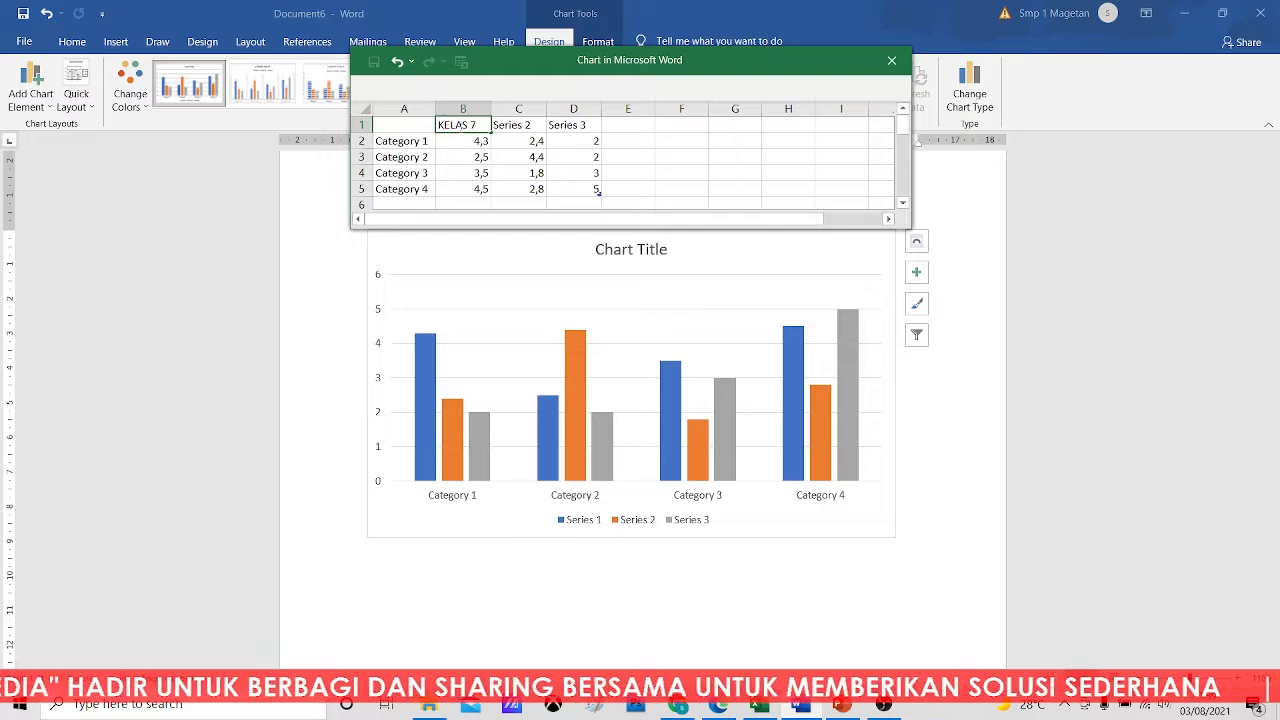
type(" 7")
left_click(506, 126)
type("KELA")
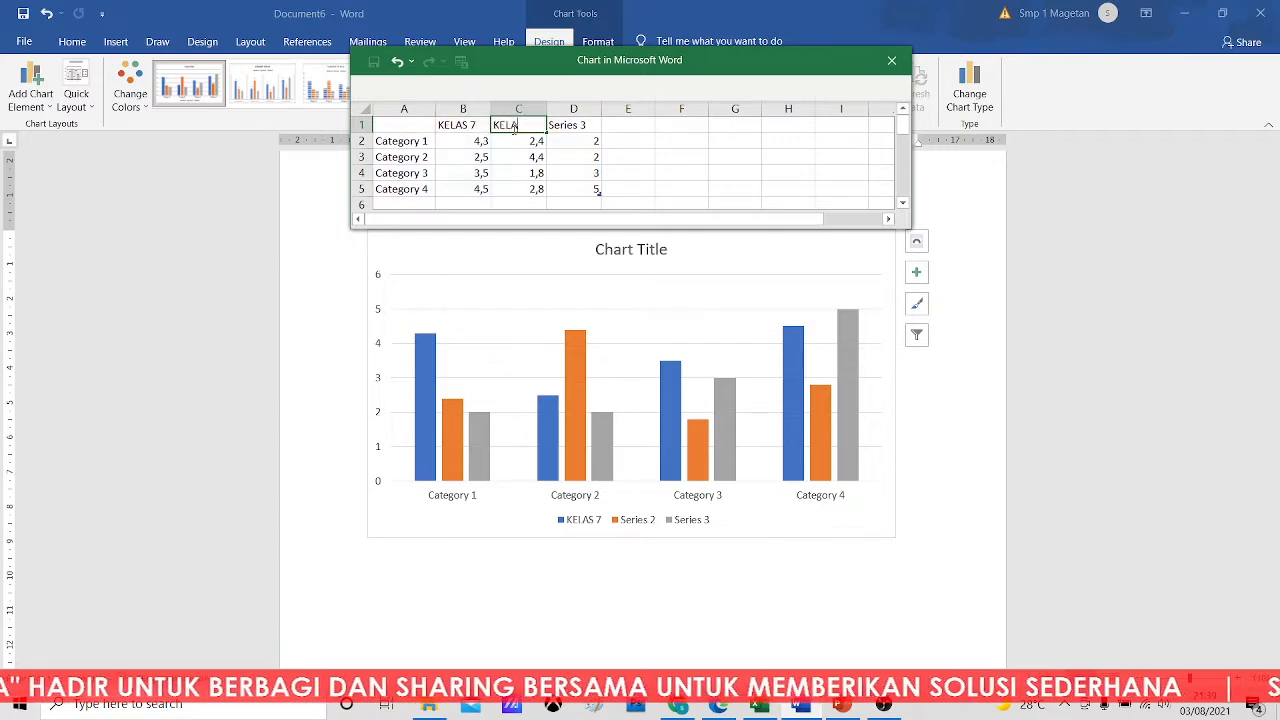
type("S 8")
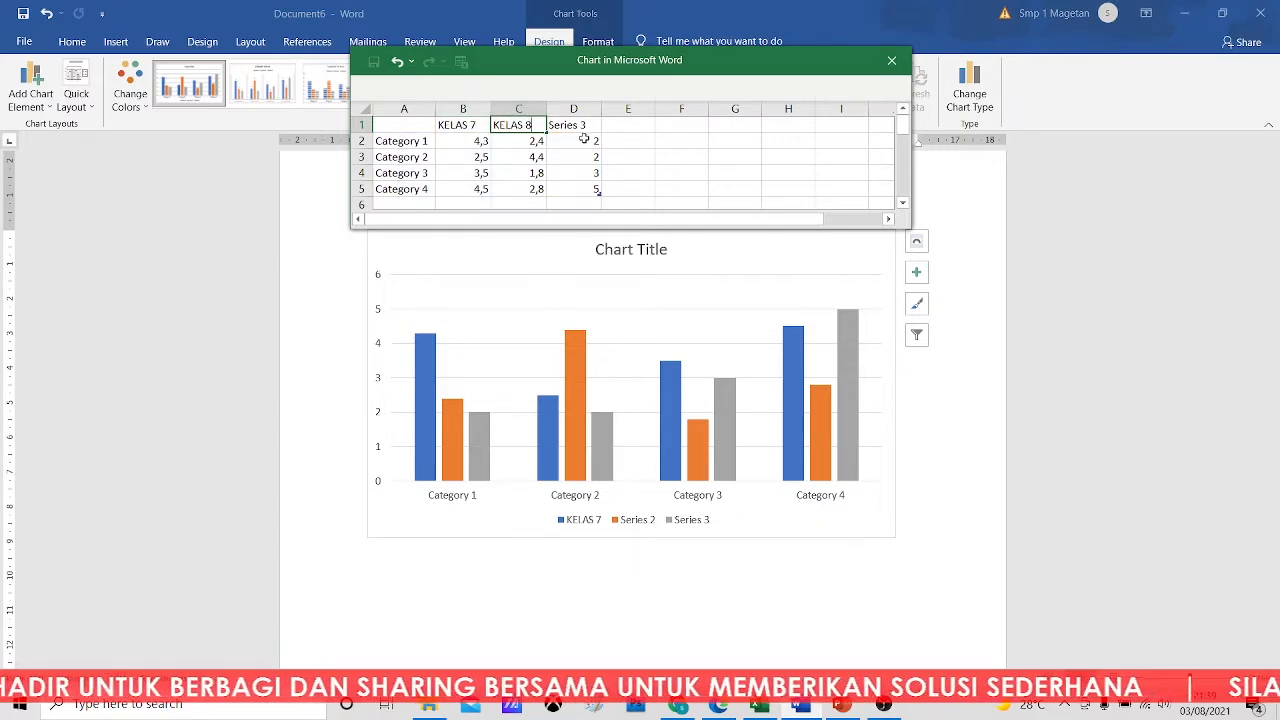
left_click(578, 124)
type("KELAS")
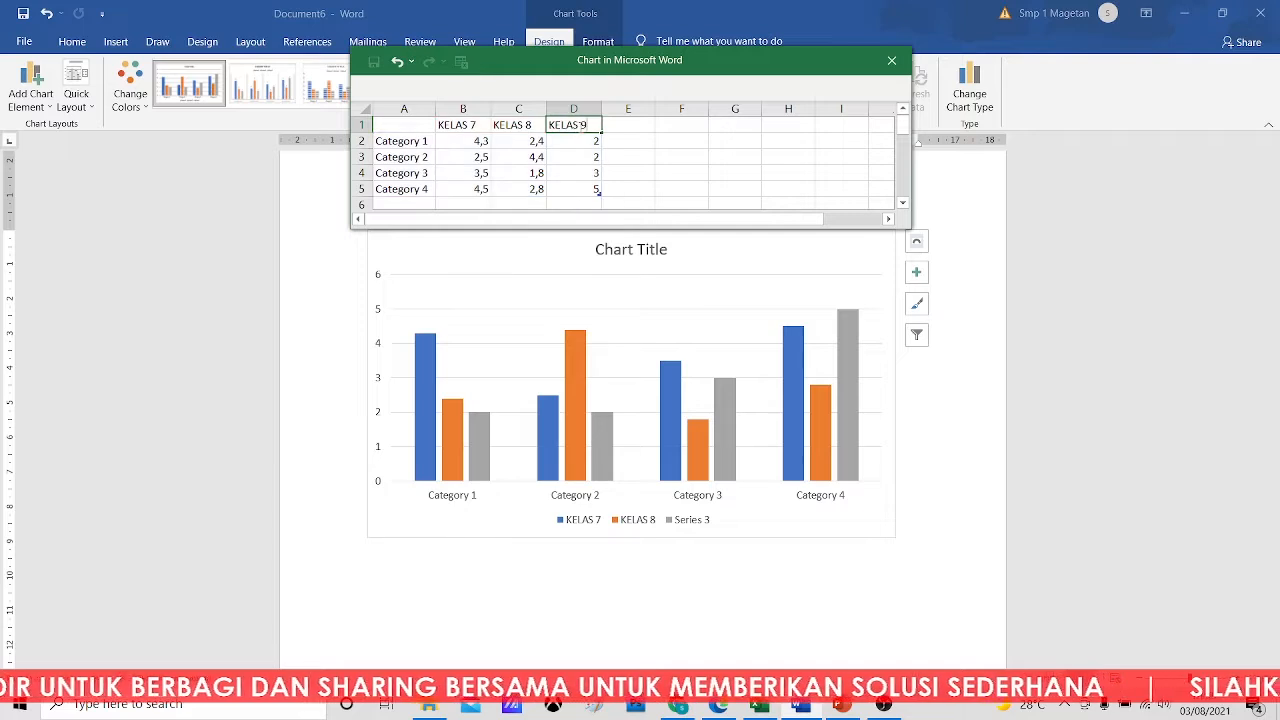
type(" 9")
- Rename the first two categories in the chart data to TAHUN 2018 and TAHUN 2019
left_click(412, 143)
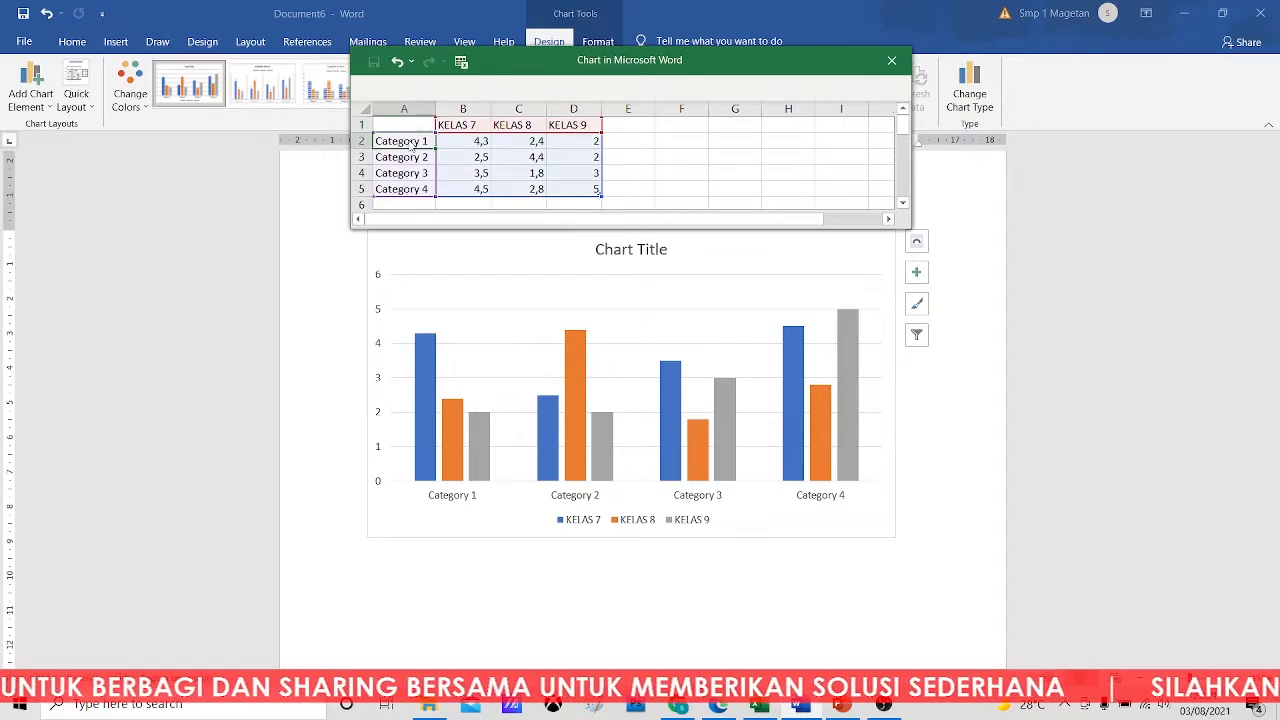
type("TAHUN")
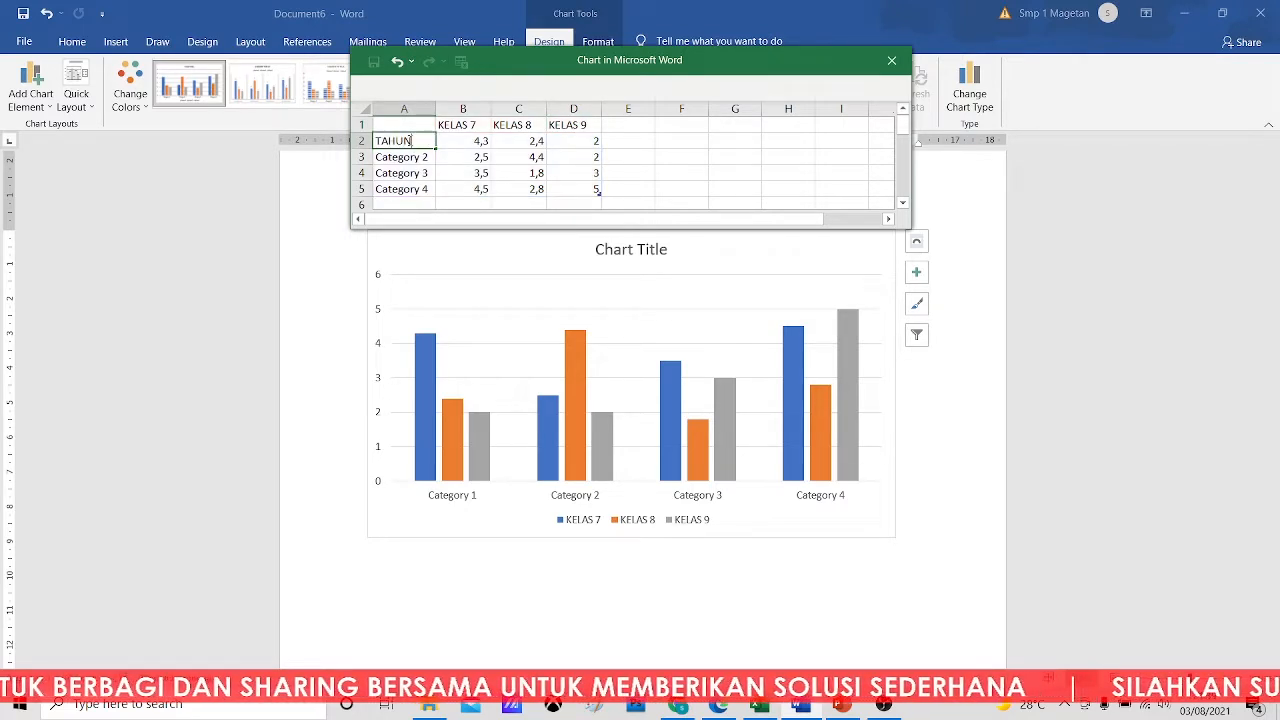
type(" 201")
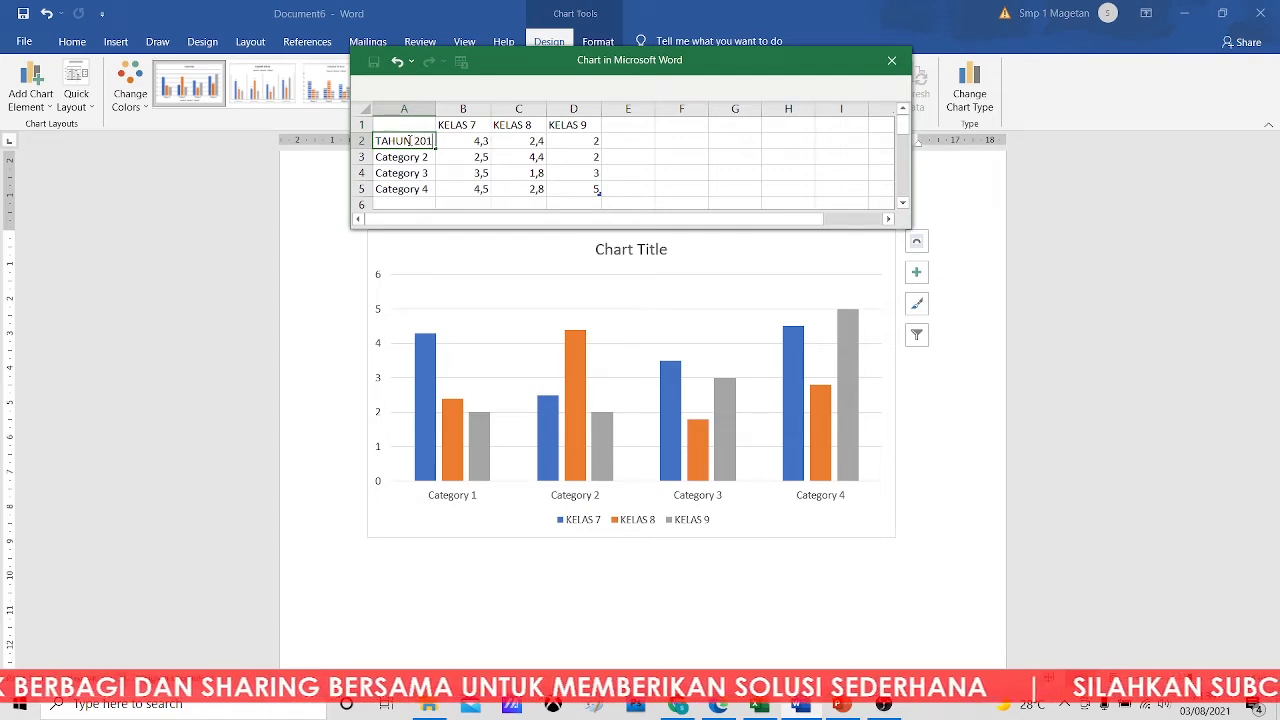
type("8")
left_click(413, 157)
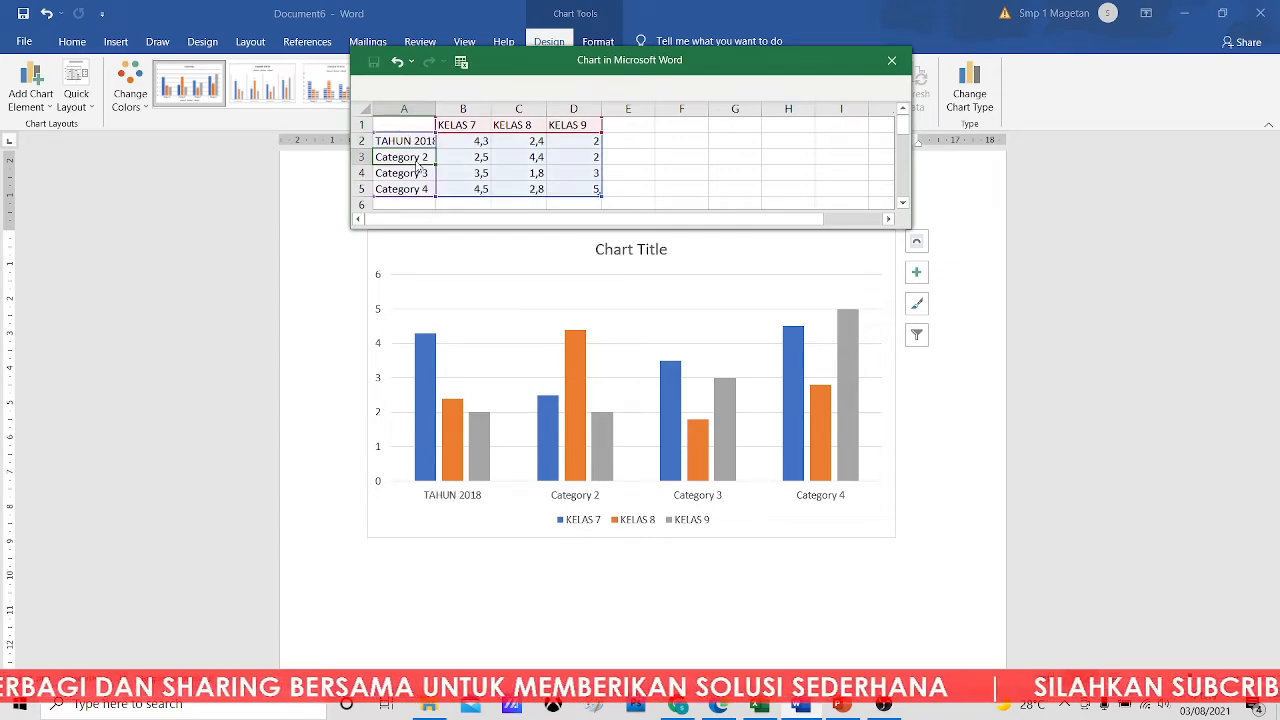
type("TAHUN 2019")
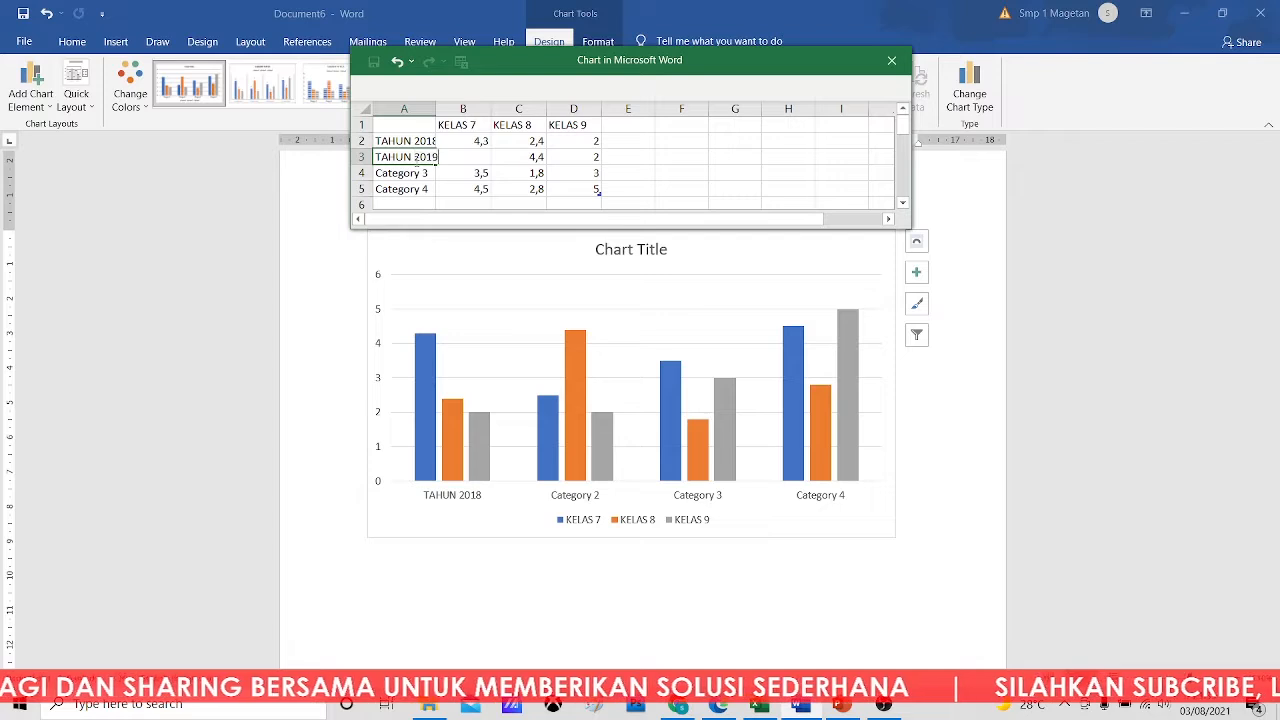
- Rename the third category in cell A4 of the chart data to TAHUN 2020
left_click(413, 173)
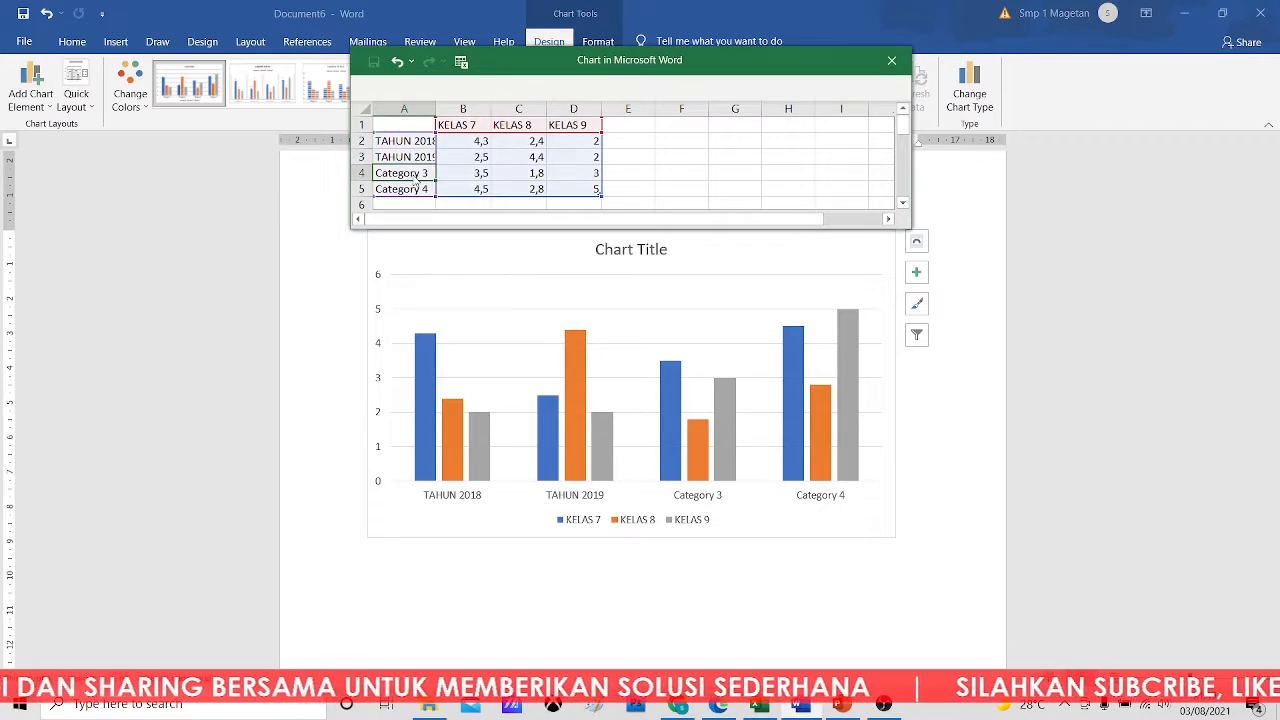
type("YAHUN")
key("BackSpace")
key("BackSpace")
key("BackSpace")
key("BackSpace")
key("BackSpace")
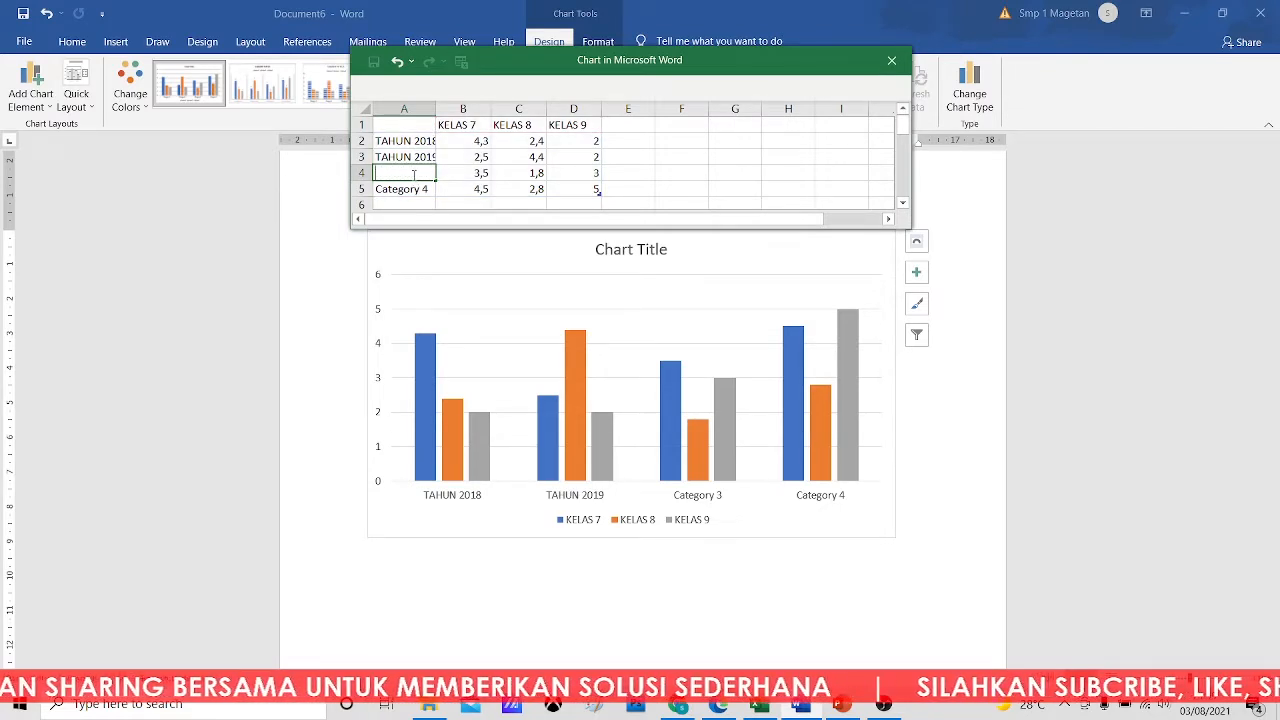
type("TAHUN 202")
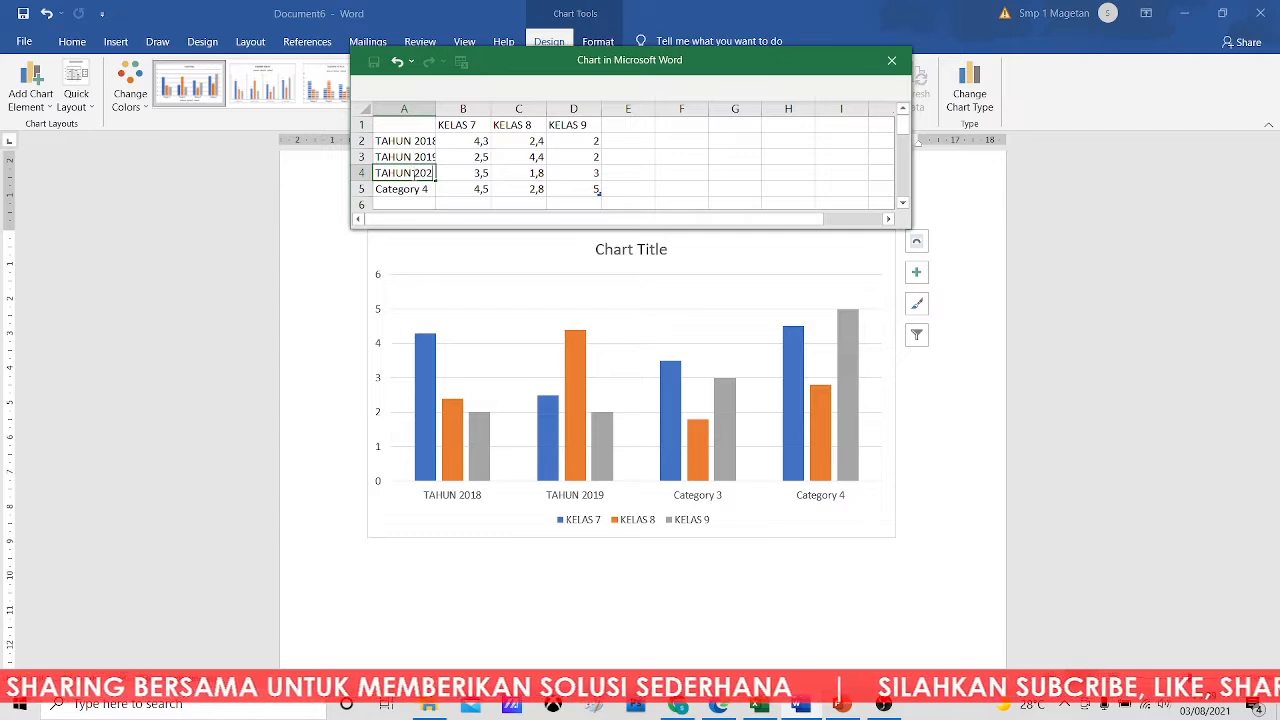
type("0")
key("Return")
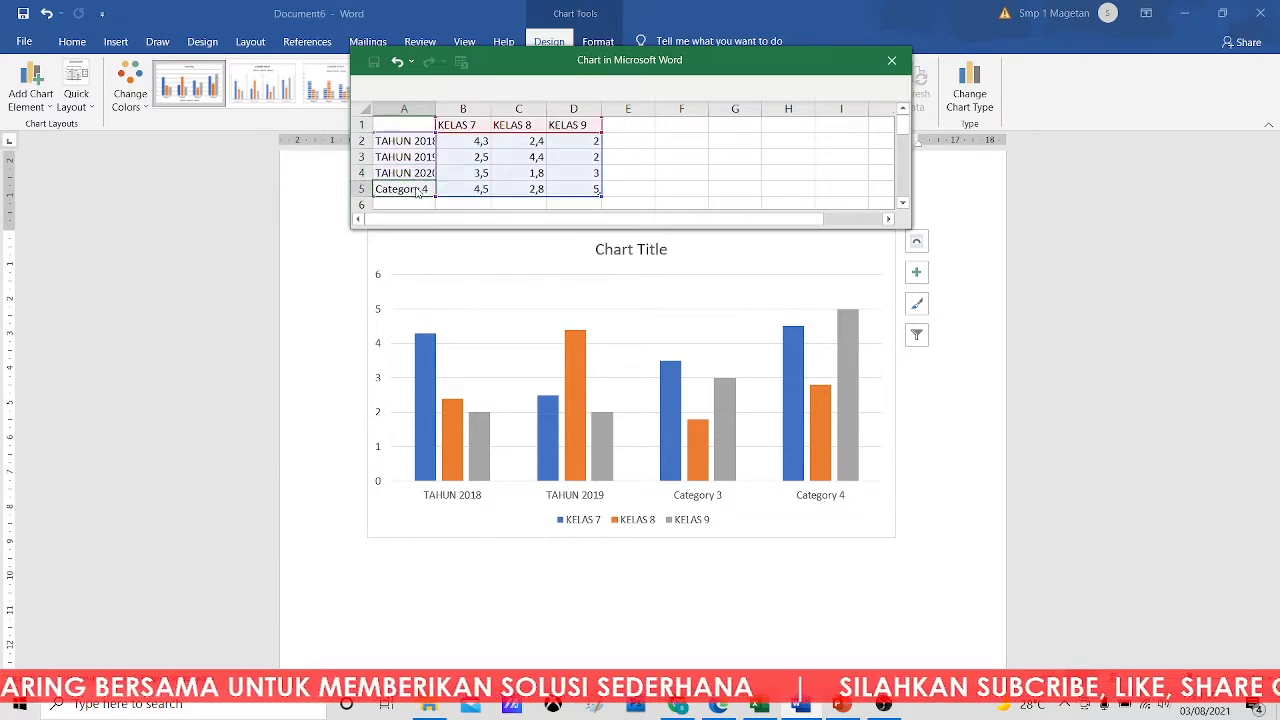
- Rename the fourth category in cell A5 to TAHUN 2021 and commit the entry
type("TA")
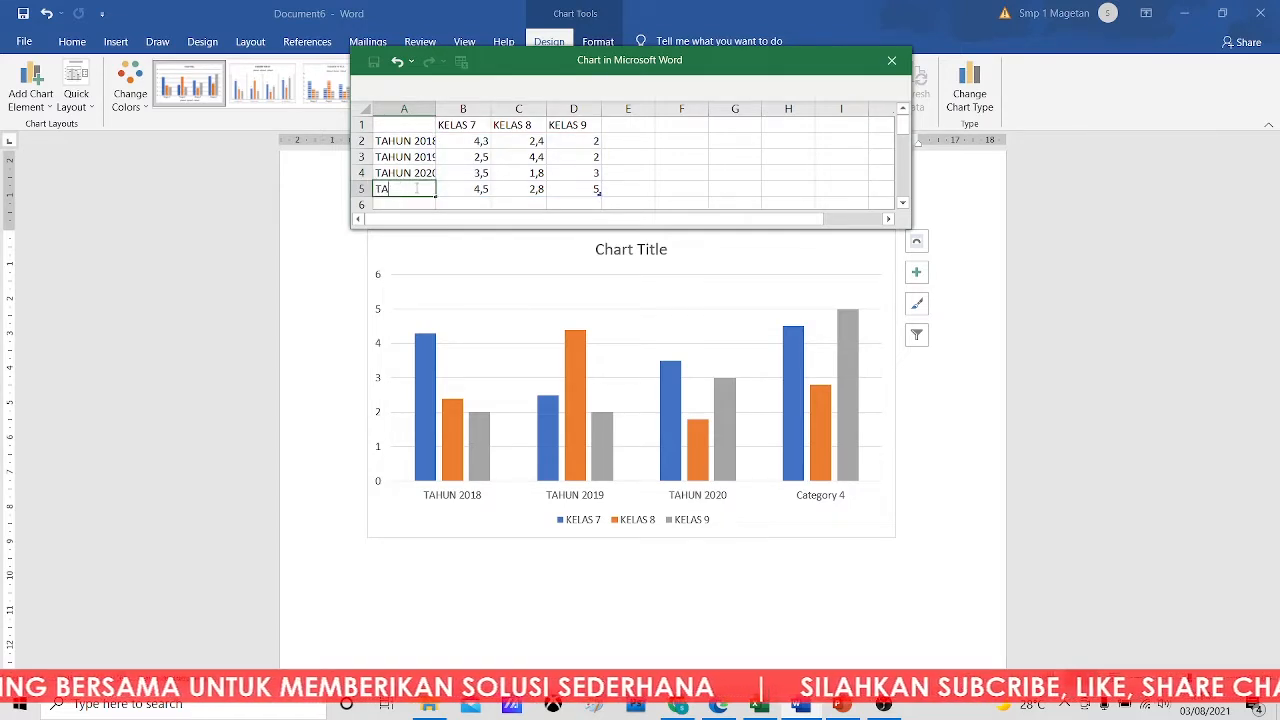
type("JUN 2021")
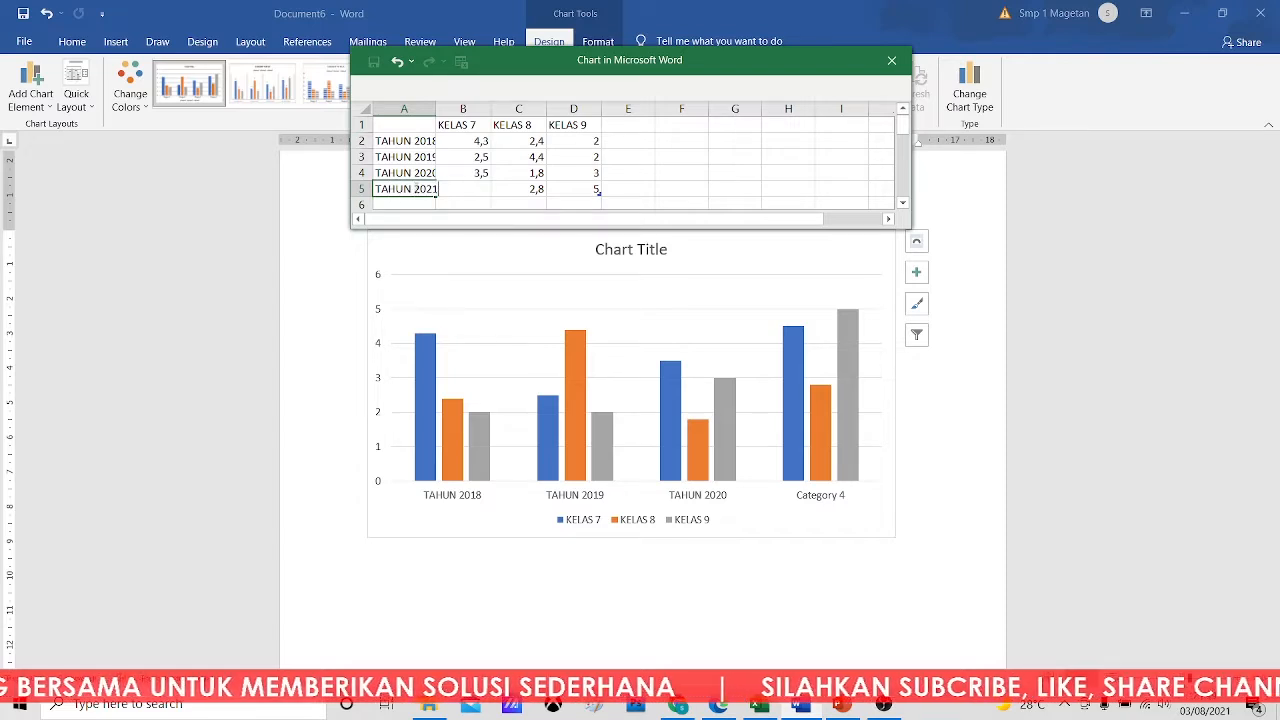
left_click(657, 614)
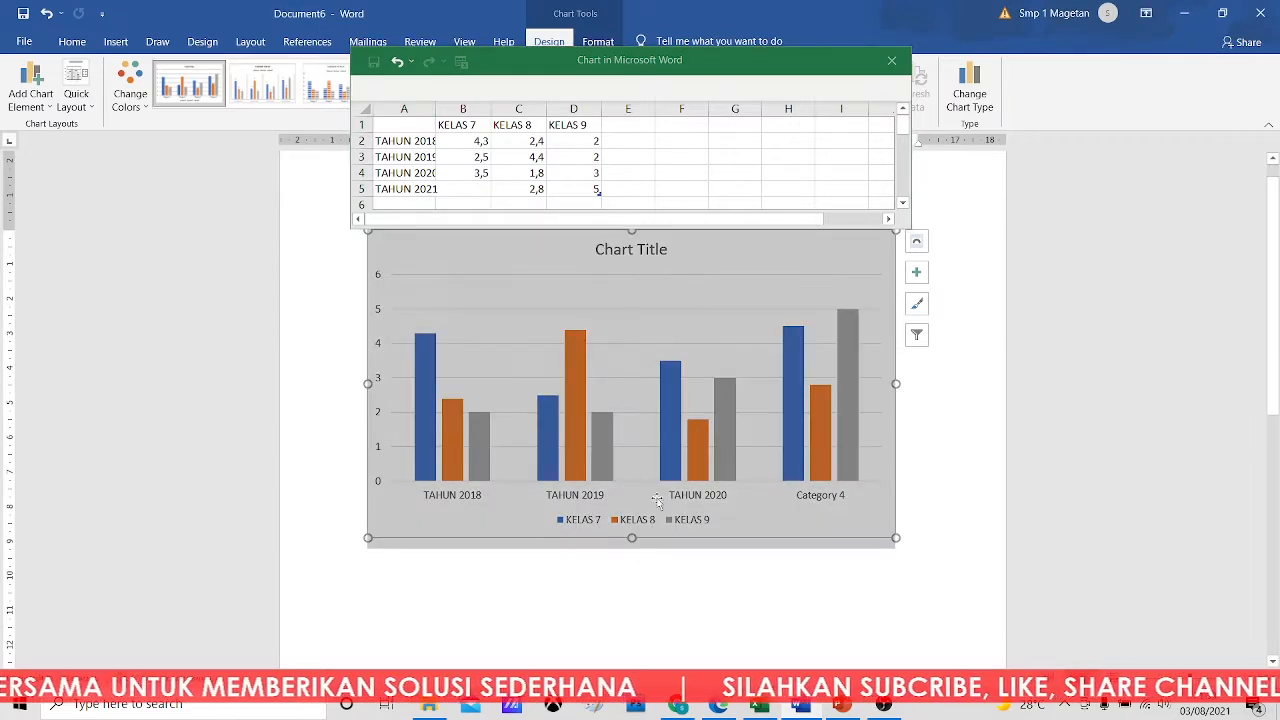
left_click(463, 184)
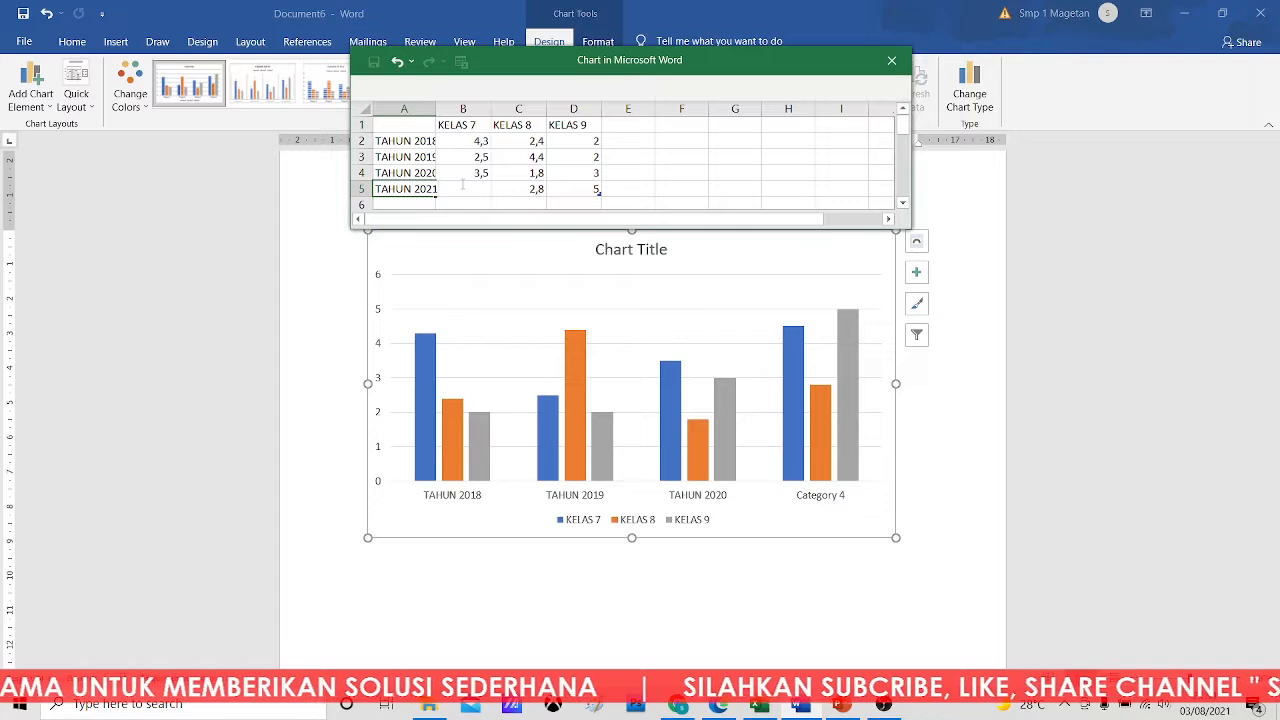
left_click(481, 173)
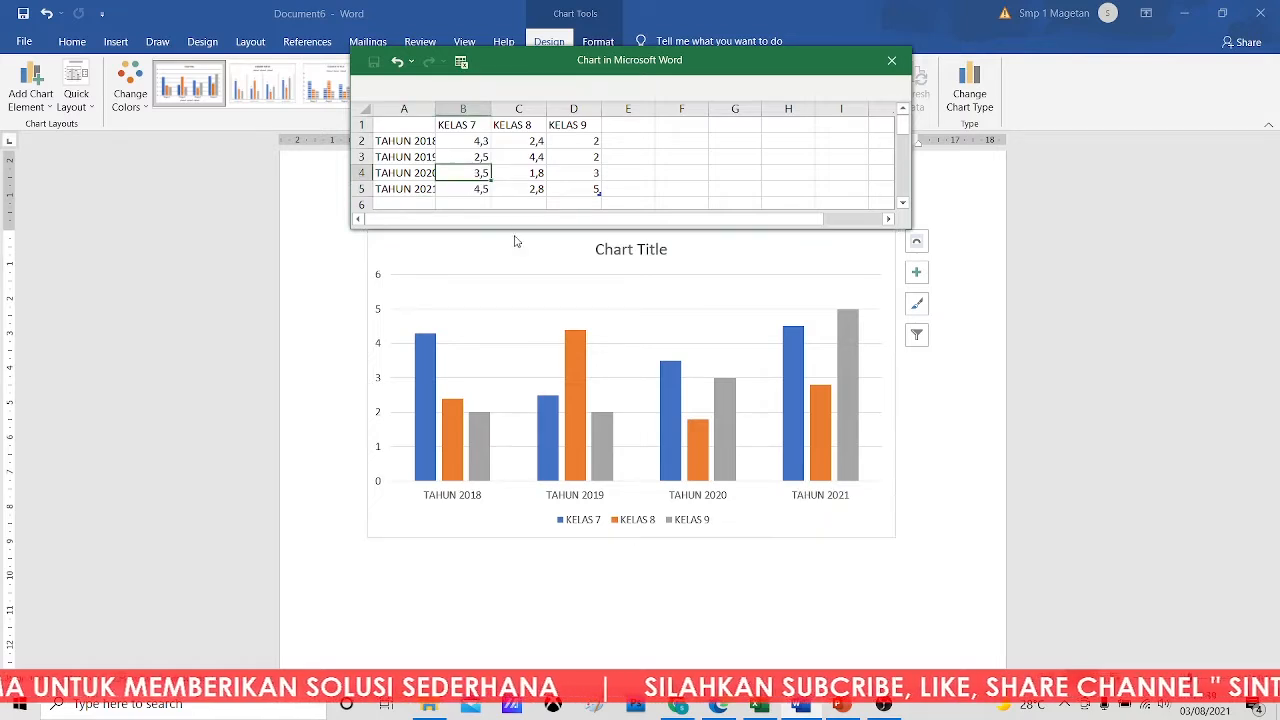
left_click(643, 184)
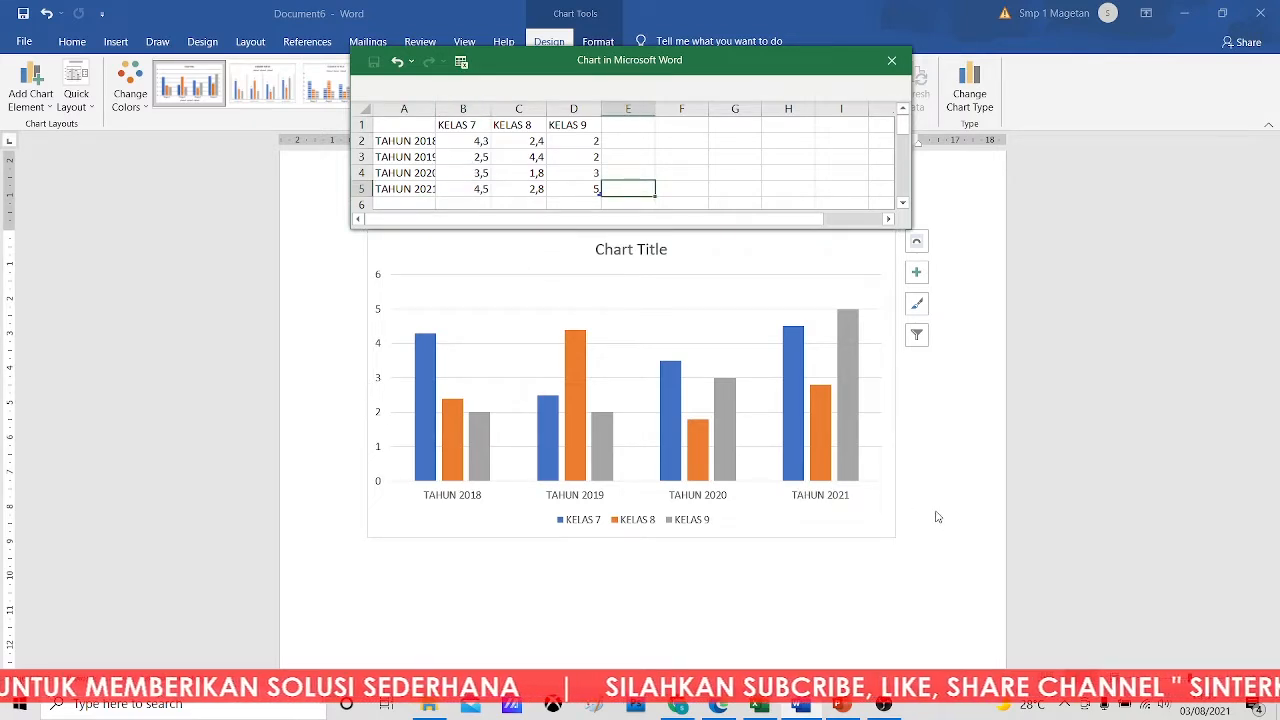
- Replace the placeholder title of the column chart with GRAFIK JUMLAH SISWA
left_click(655, 275)
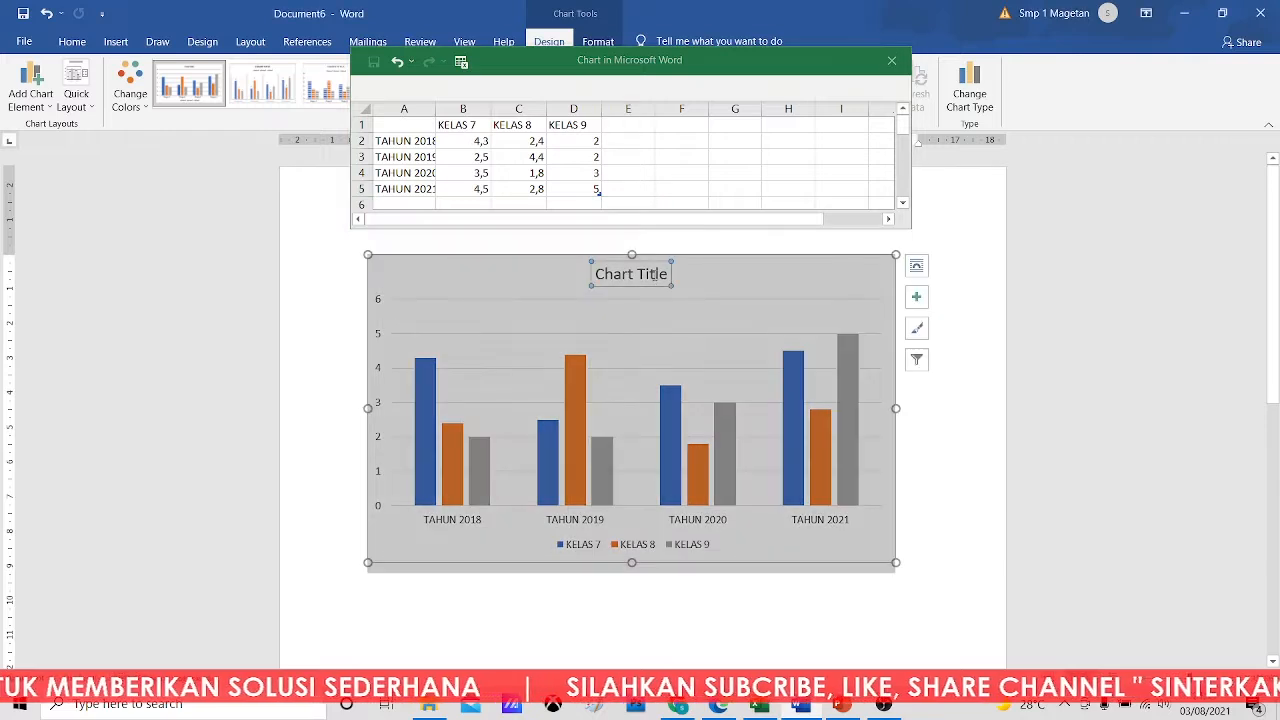
triple_click(655, 275)
type("GR")
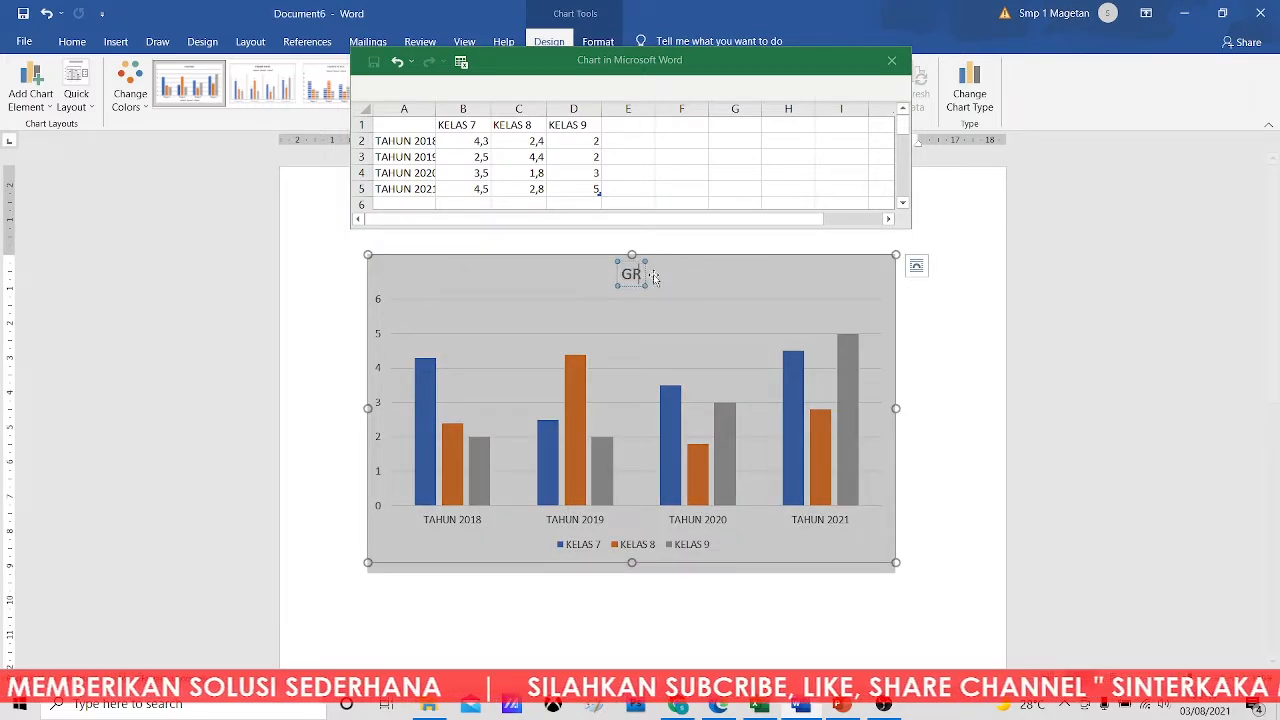
type("AFIK JUMLAH")
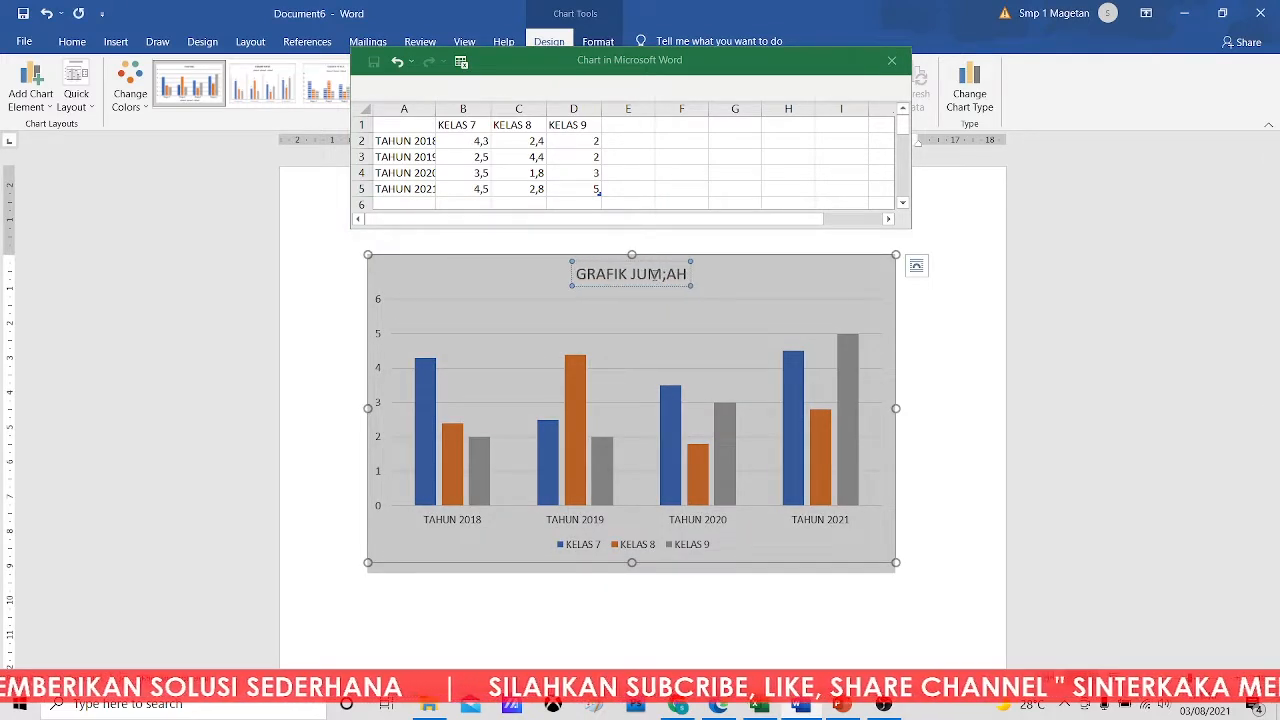
key("BackSpace")
key("BackSpace")
key("BackSpace")
type("LAH SISWA")
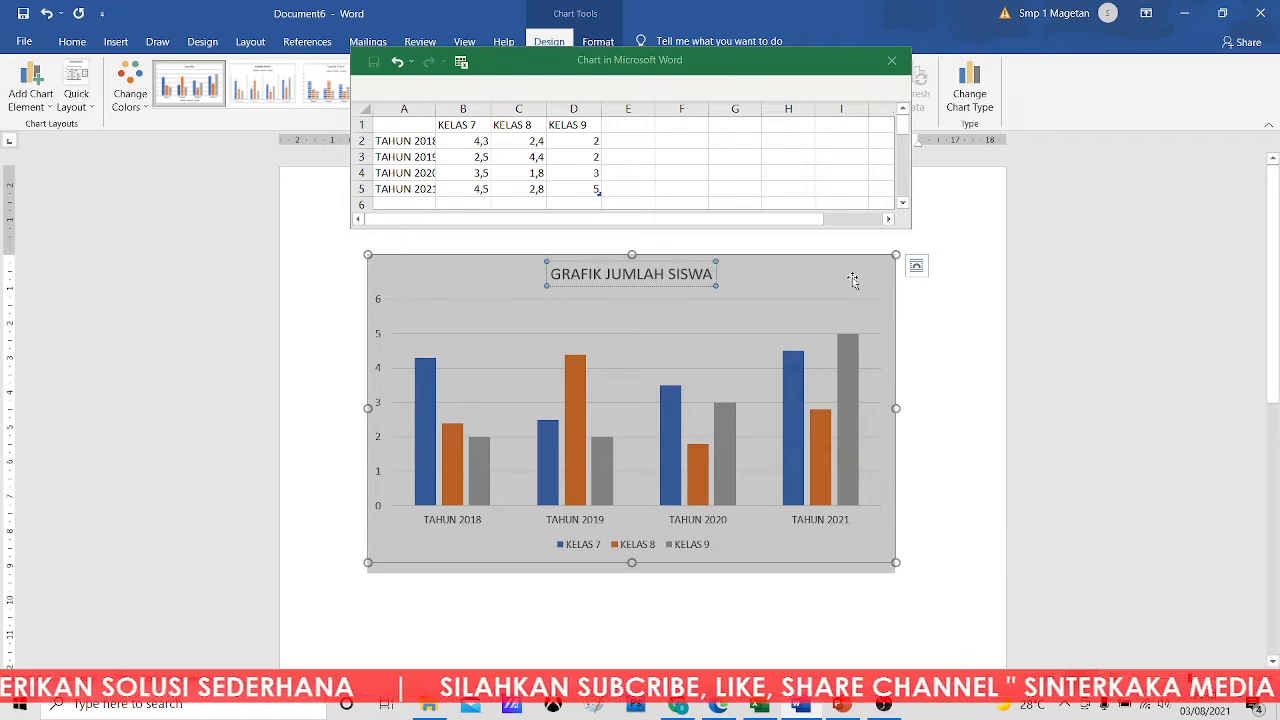
left_click(935, 362)
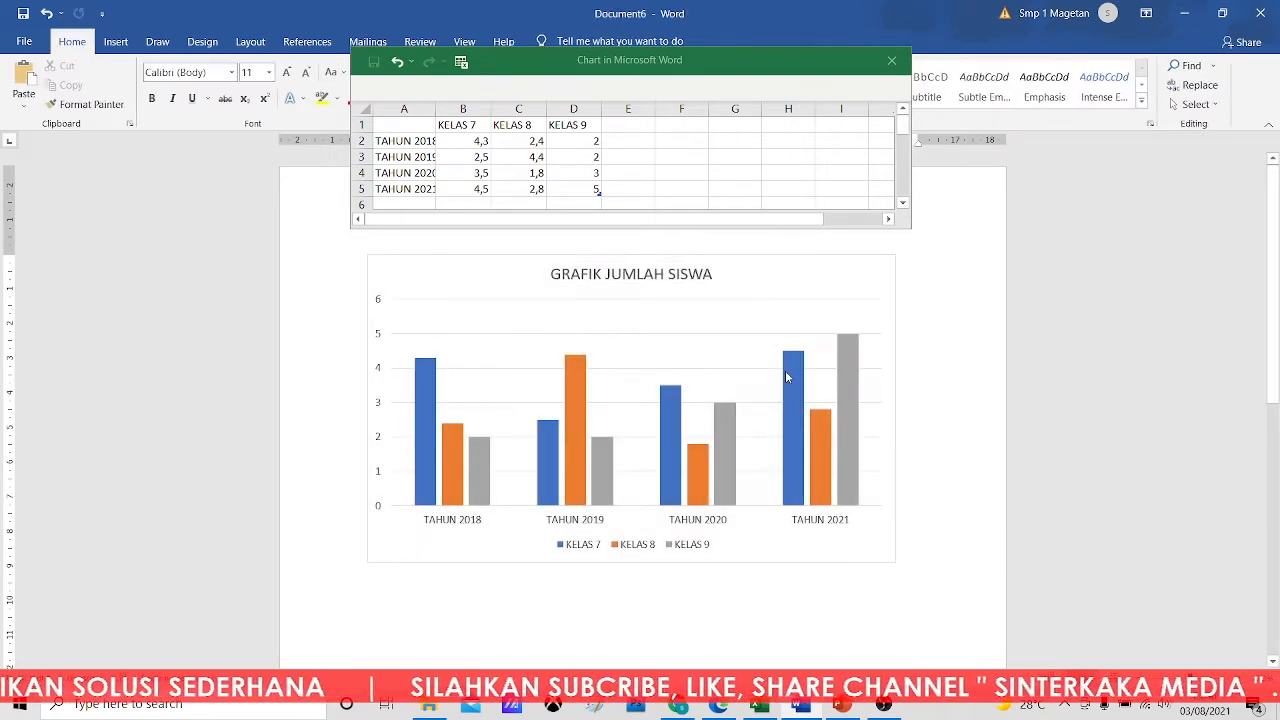
- Apply the quick chart layout that adds a vertical axis title and a data table with legend keys below the columns
left_click(580, 313)
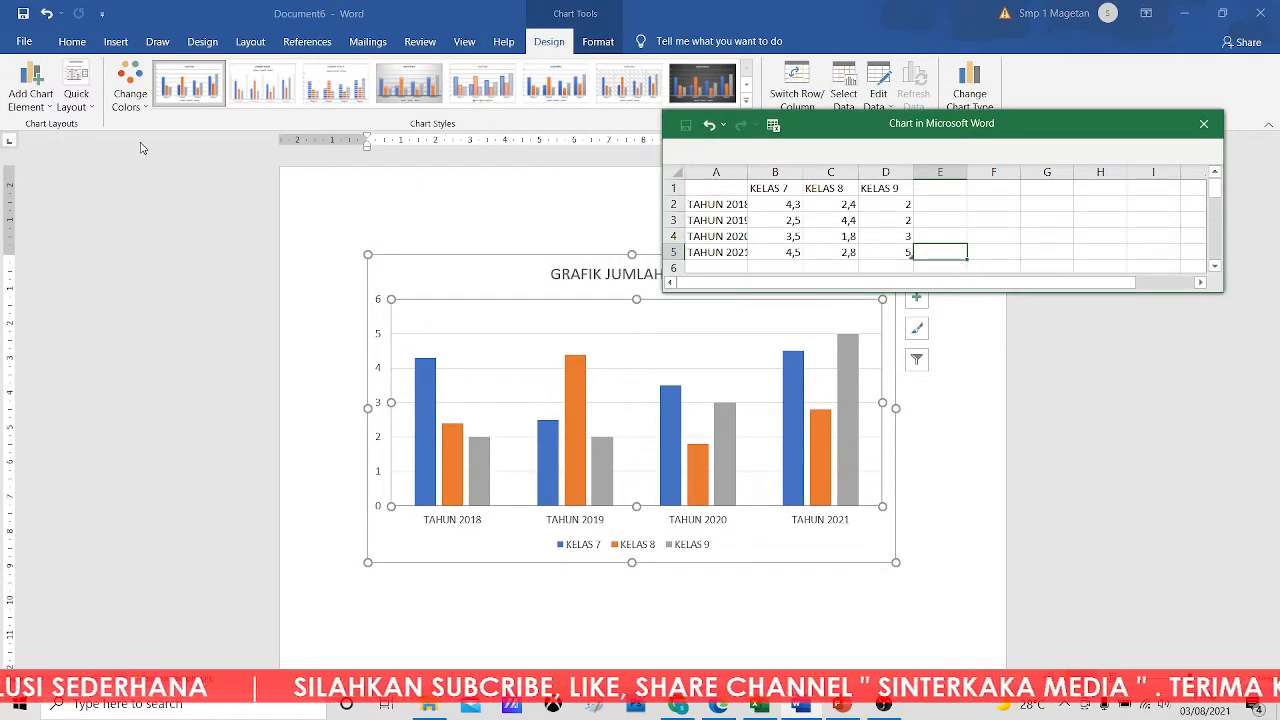
left_click(91, 110)
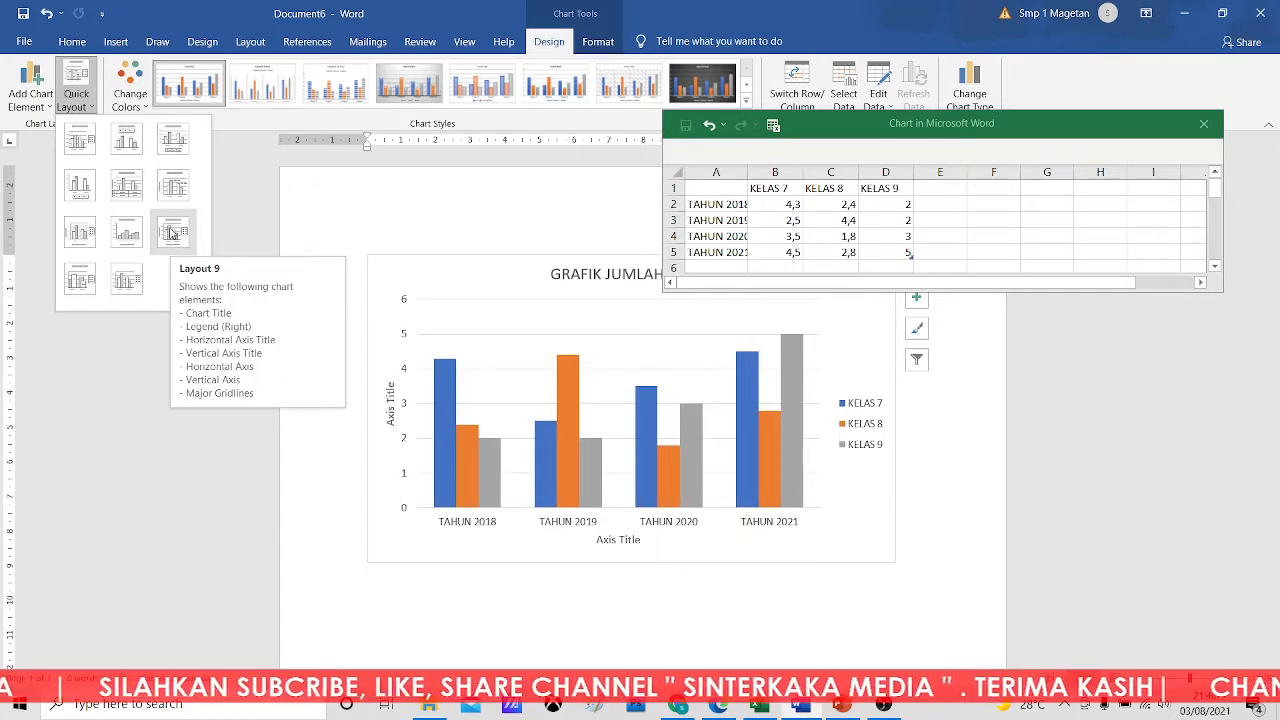
left_click(130, 185)
- Replace the vertical axis title placeholder of the chart with JUMLAH SISWA
right_click(524, 276)
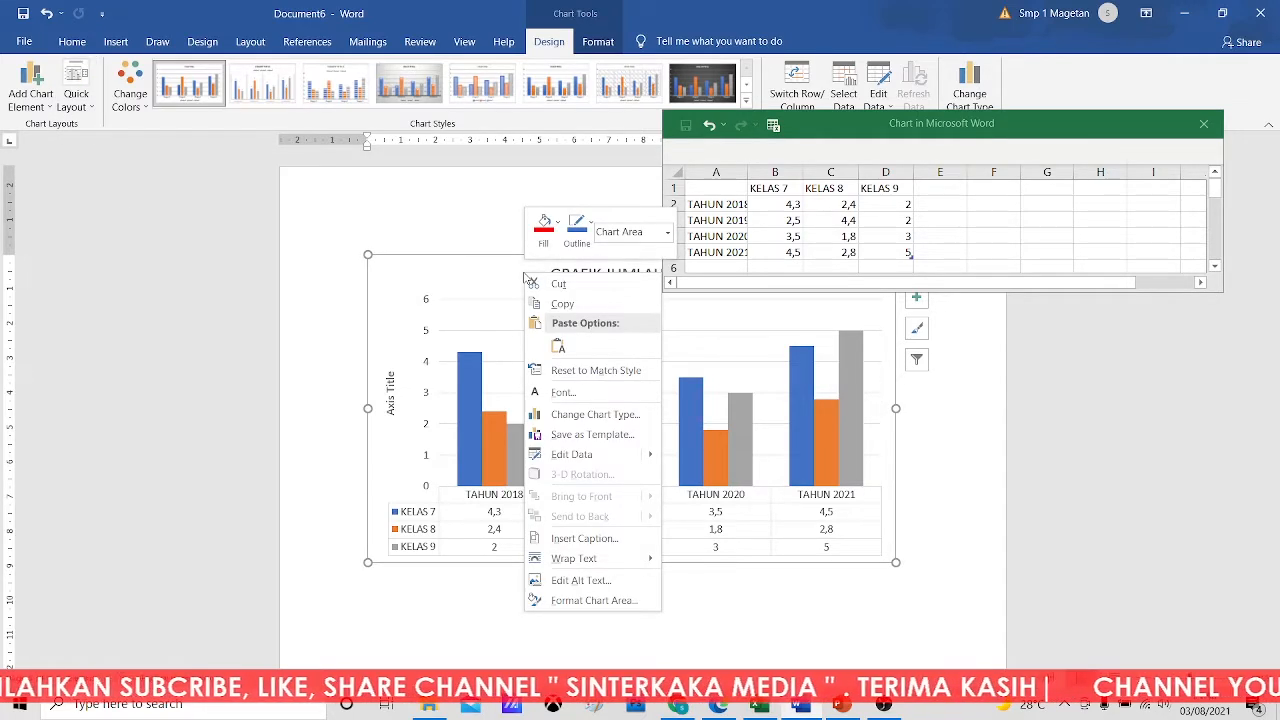
left_click(393, 407)
left_click(393, 405)
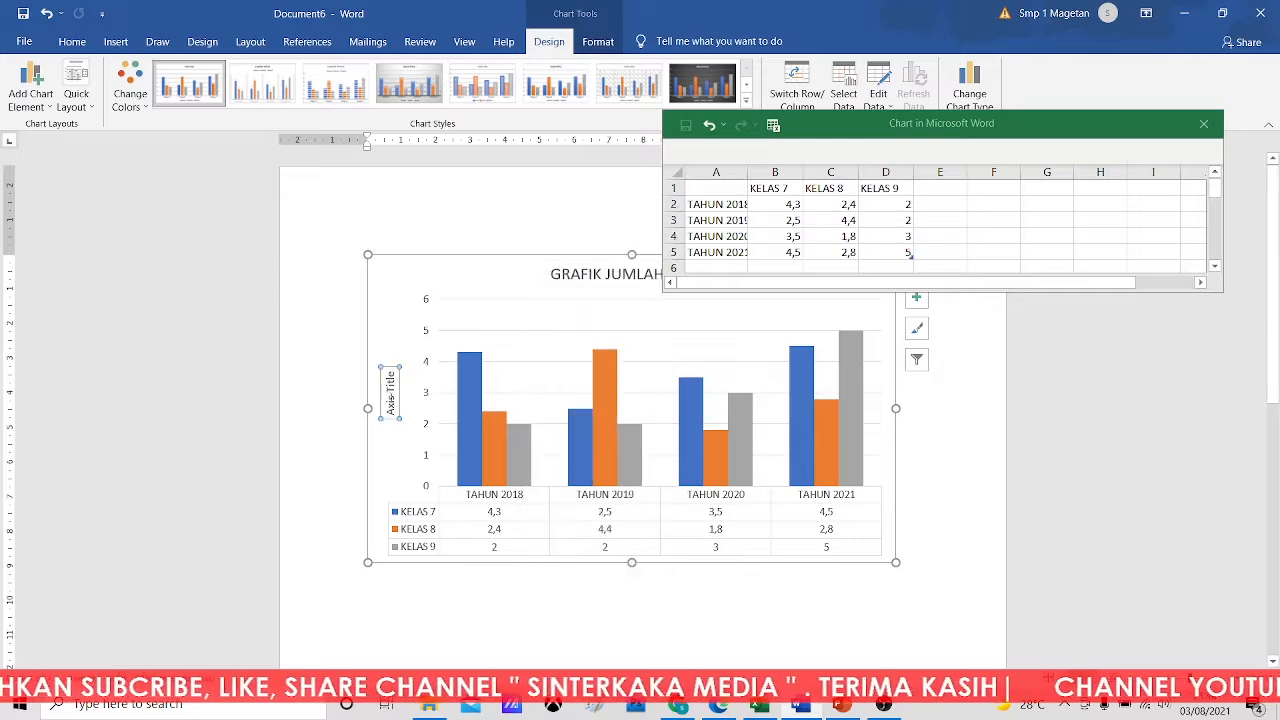
left_click(393, 390)
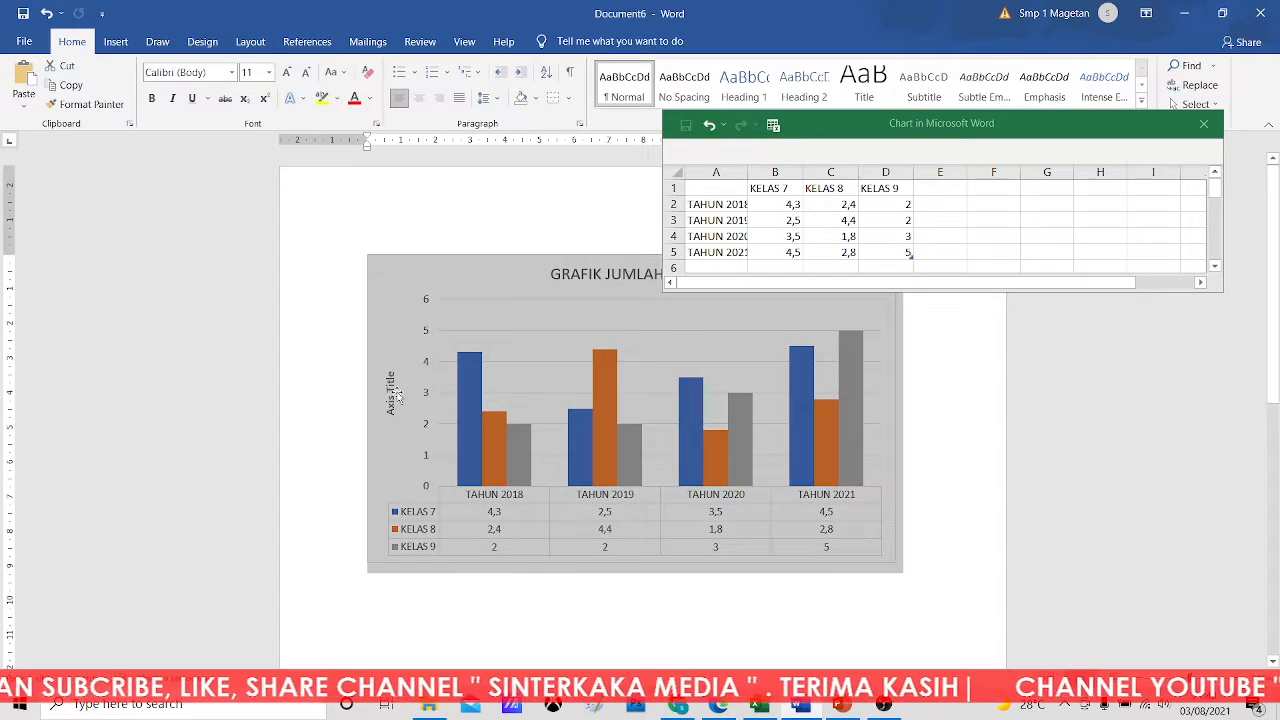
left_click(911, 254)
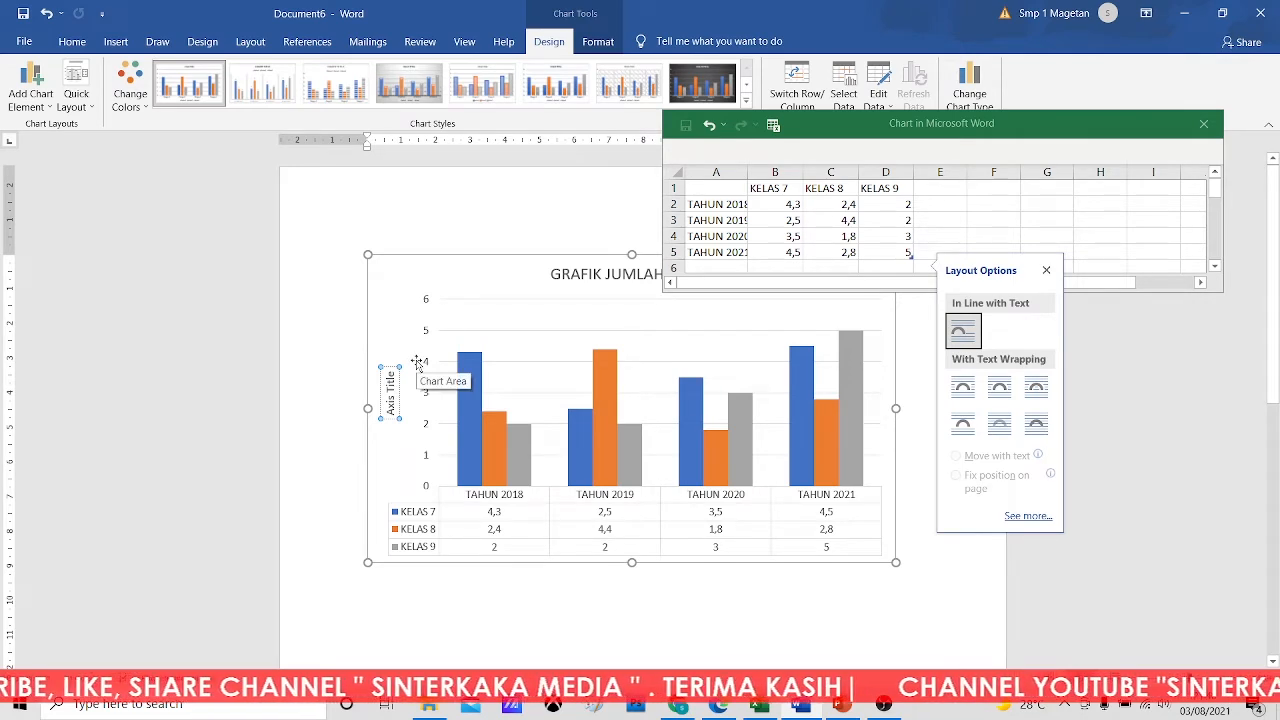
triple_click(391, 385)
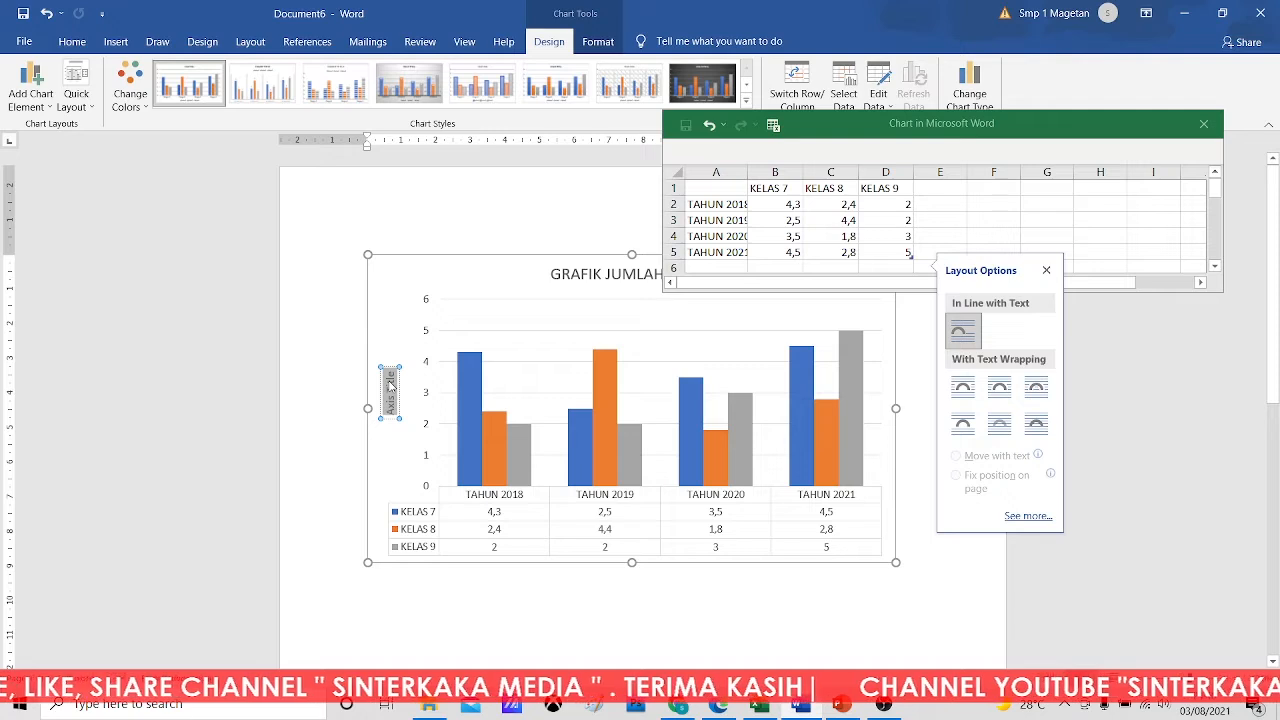
type("JUMLAH")
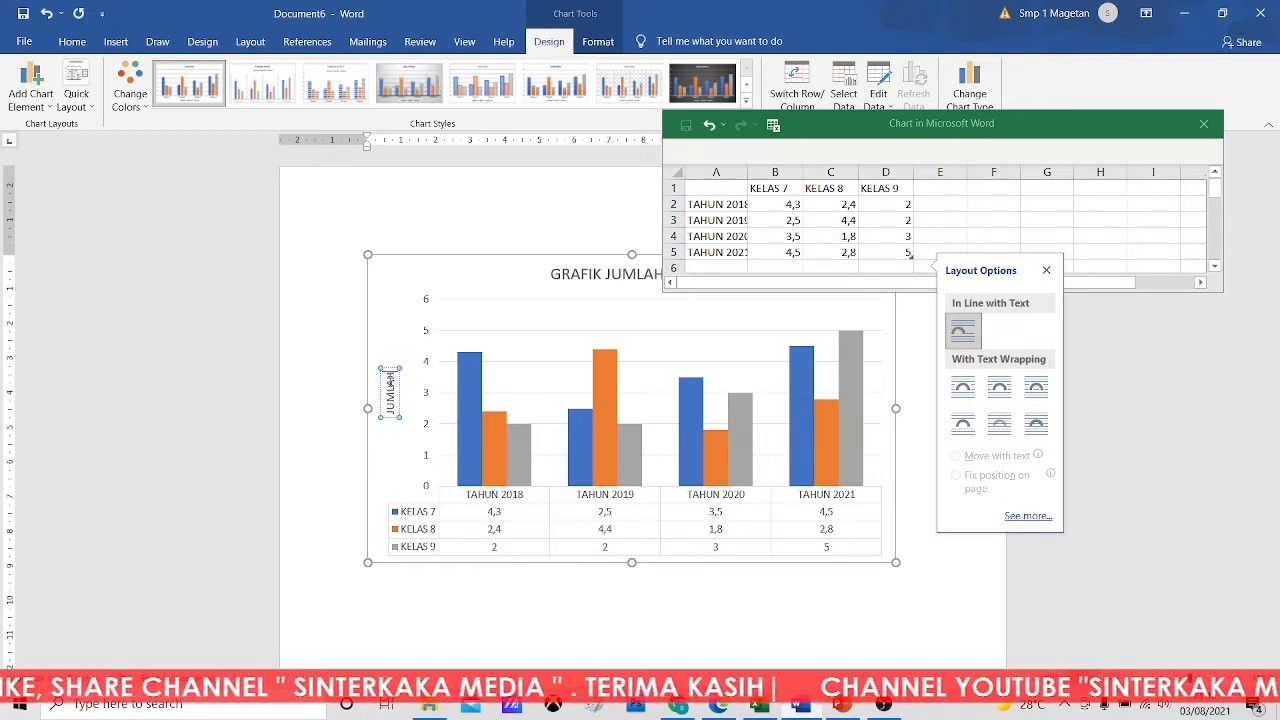
type(" SISWA")
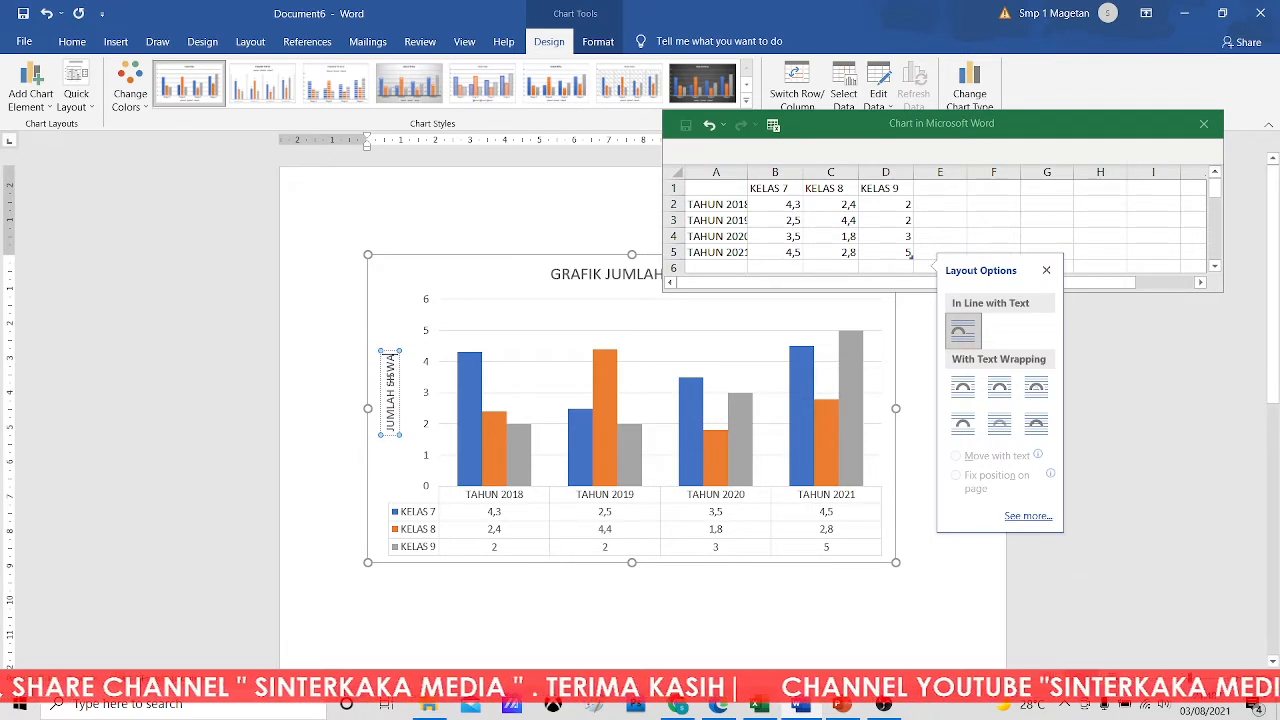
left_click(505, 640)
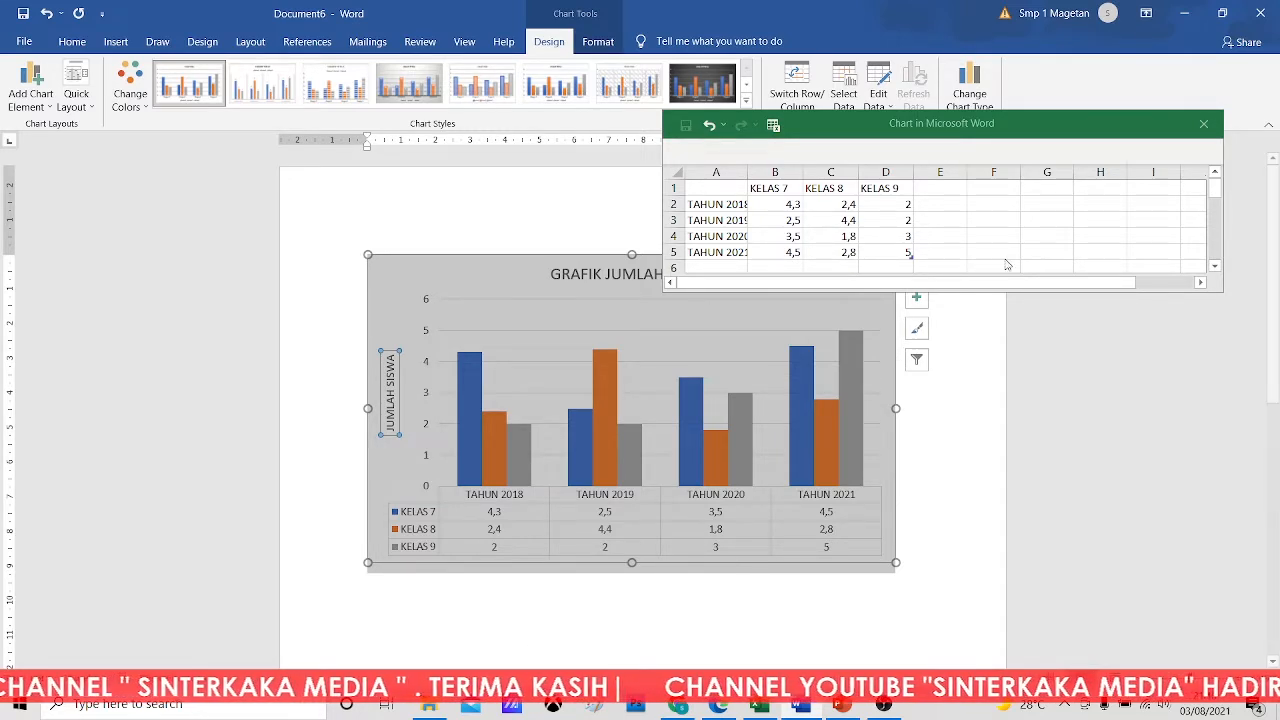
- Close the chart data sheet and delete the finished chart from the page
left_click(1210, 125)
left_click(1205, 124)
left_click(957, 430)
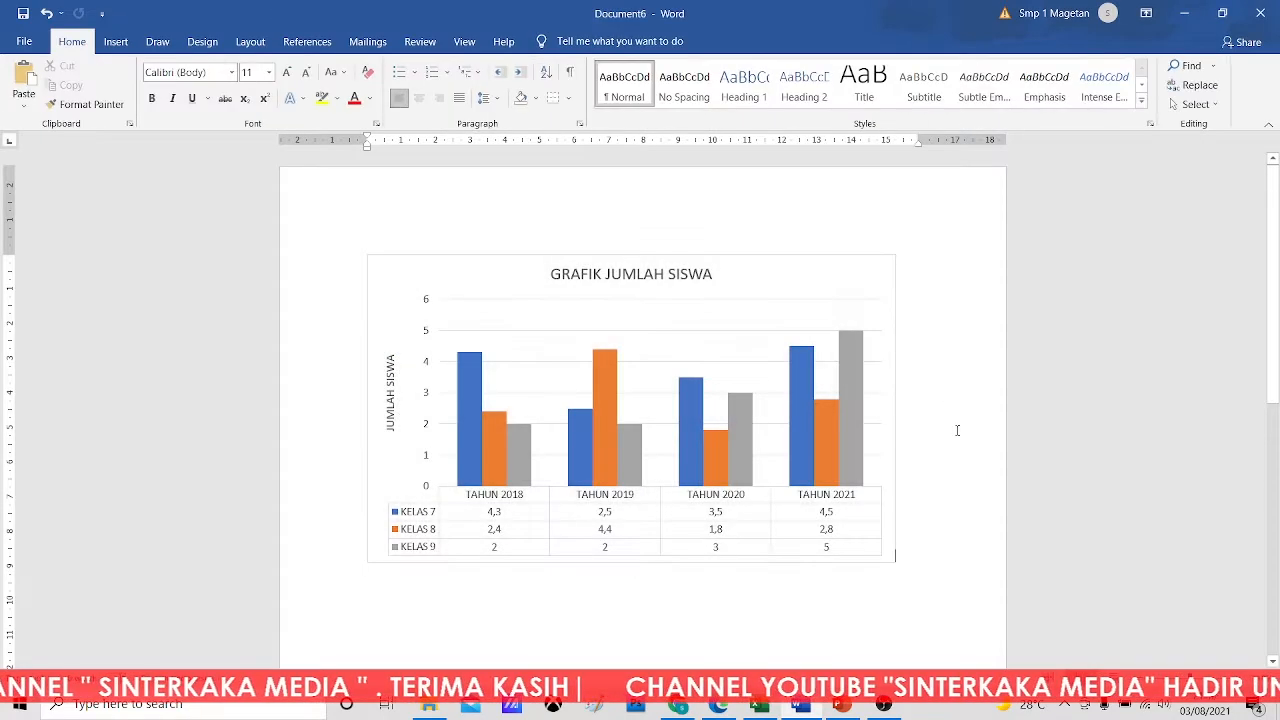
triple_click(957, 430)
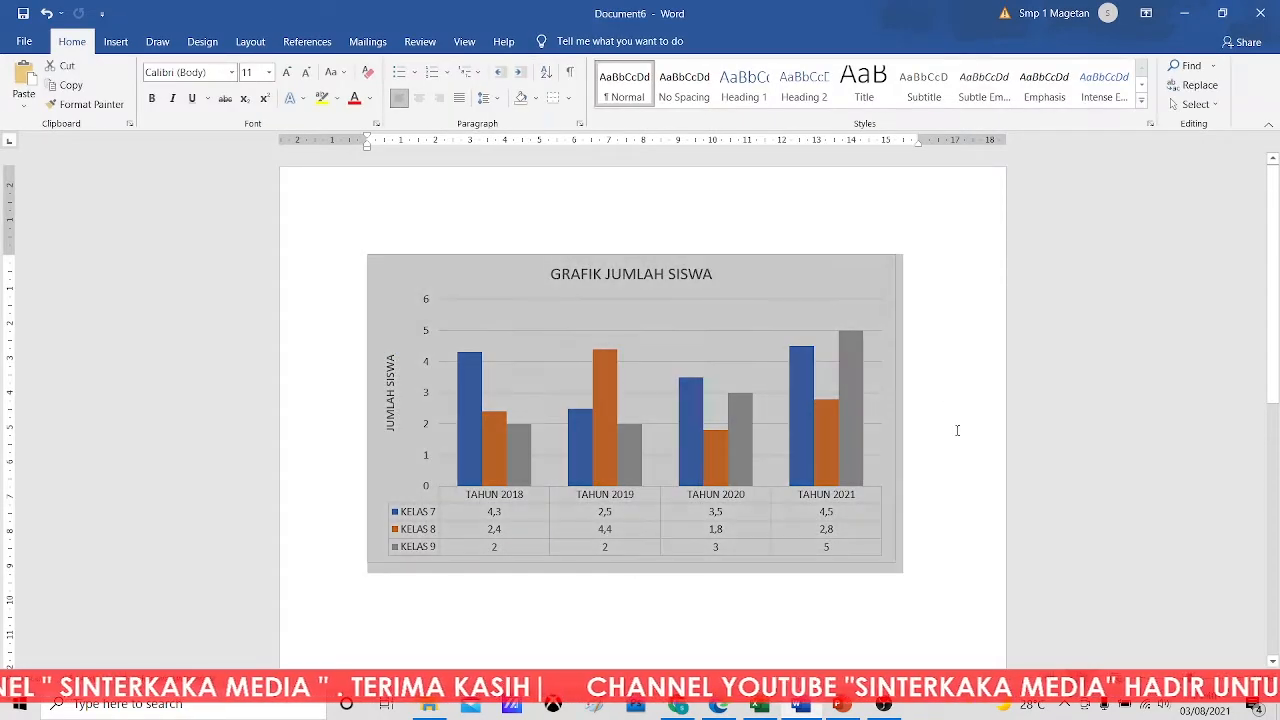
key("Delete")
- Examine the Screenshot insertion options, including the available windows and Screen Clipping, without inserting anything
left_click(108, 47)
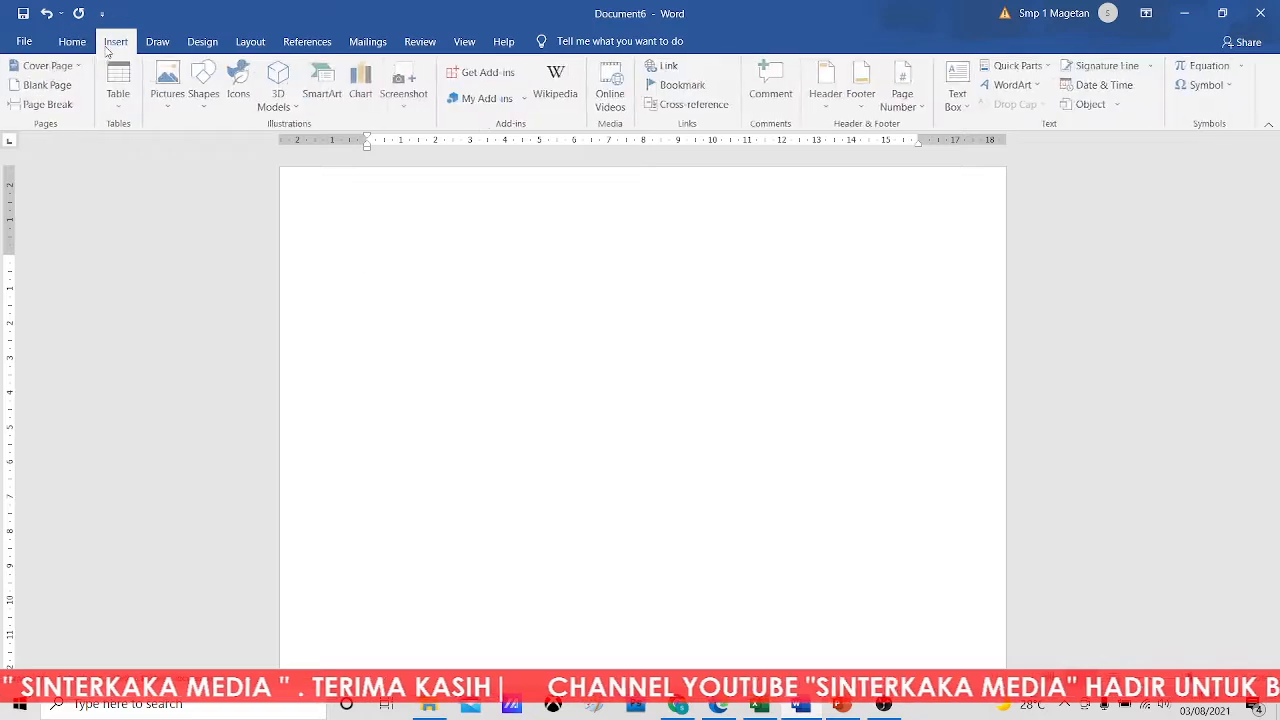
left_click(408, 110)
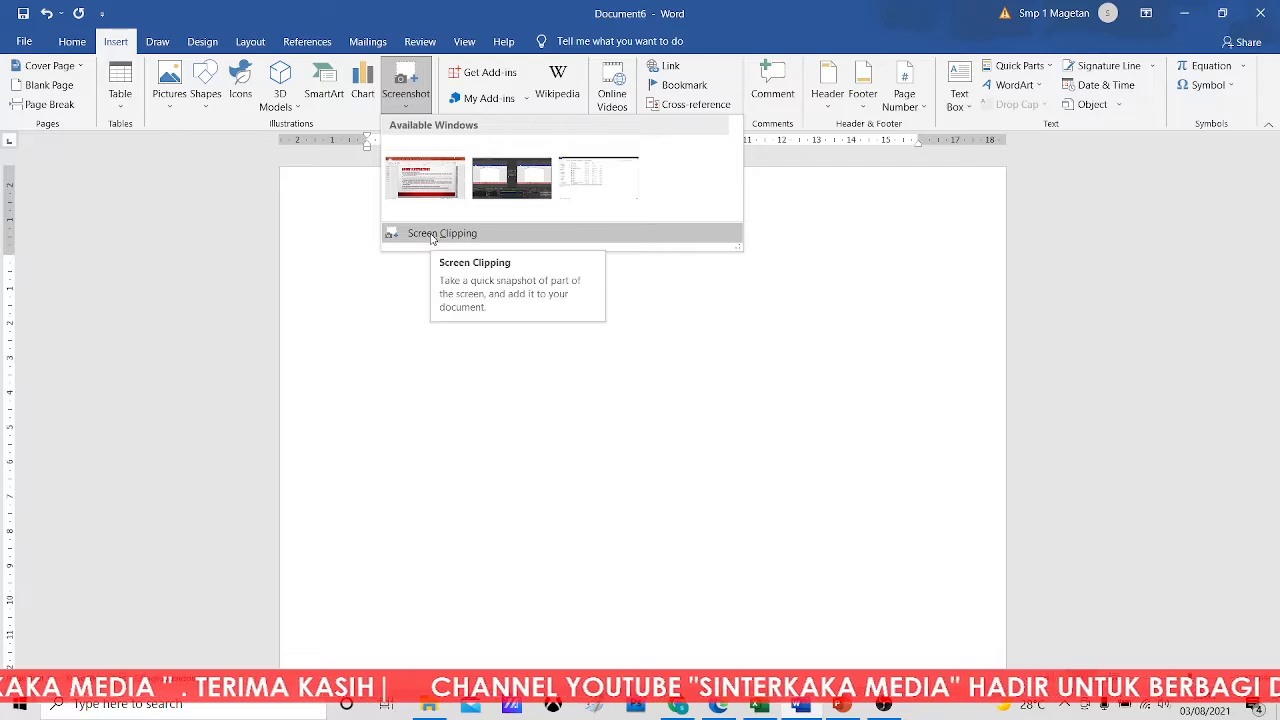
left_click(773, 260)
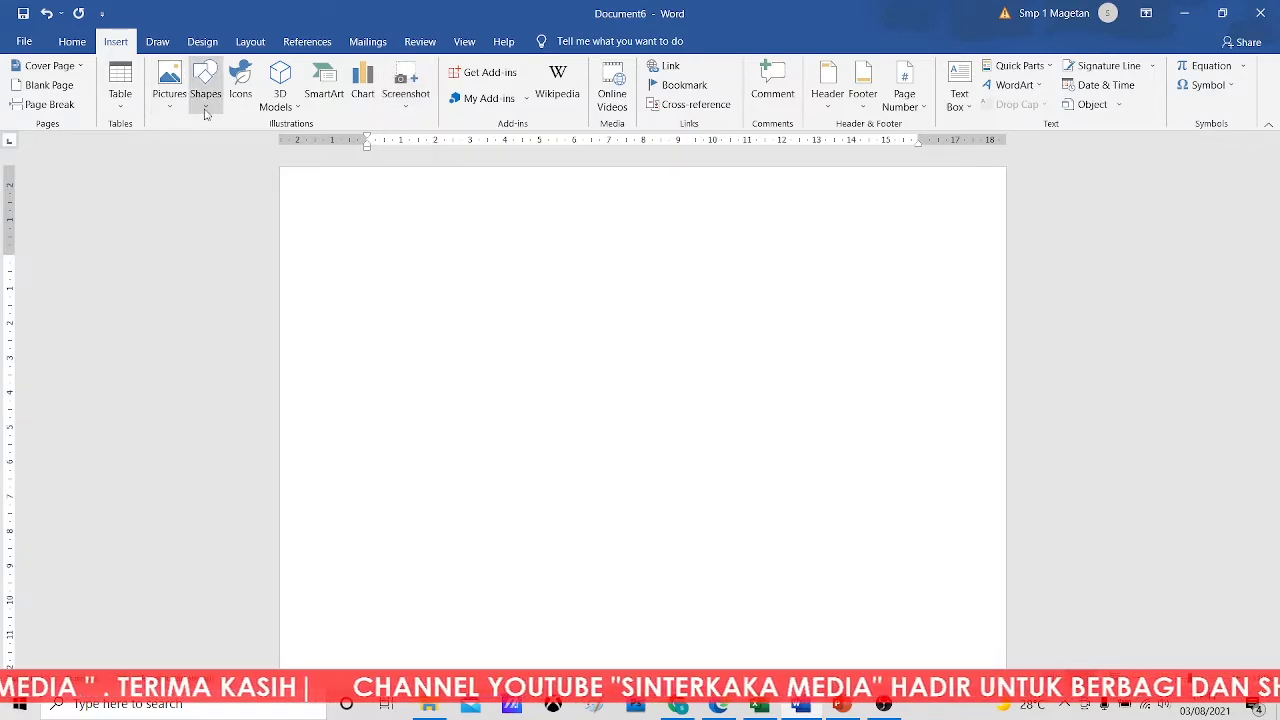
- Switch to the PowerPoint presentation, read the GROUP LINKS slide and return to the Word document
left_click(838, 708)
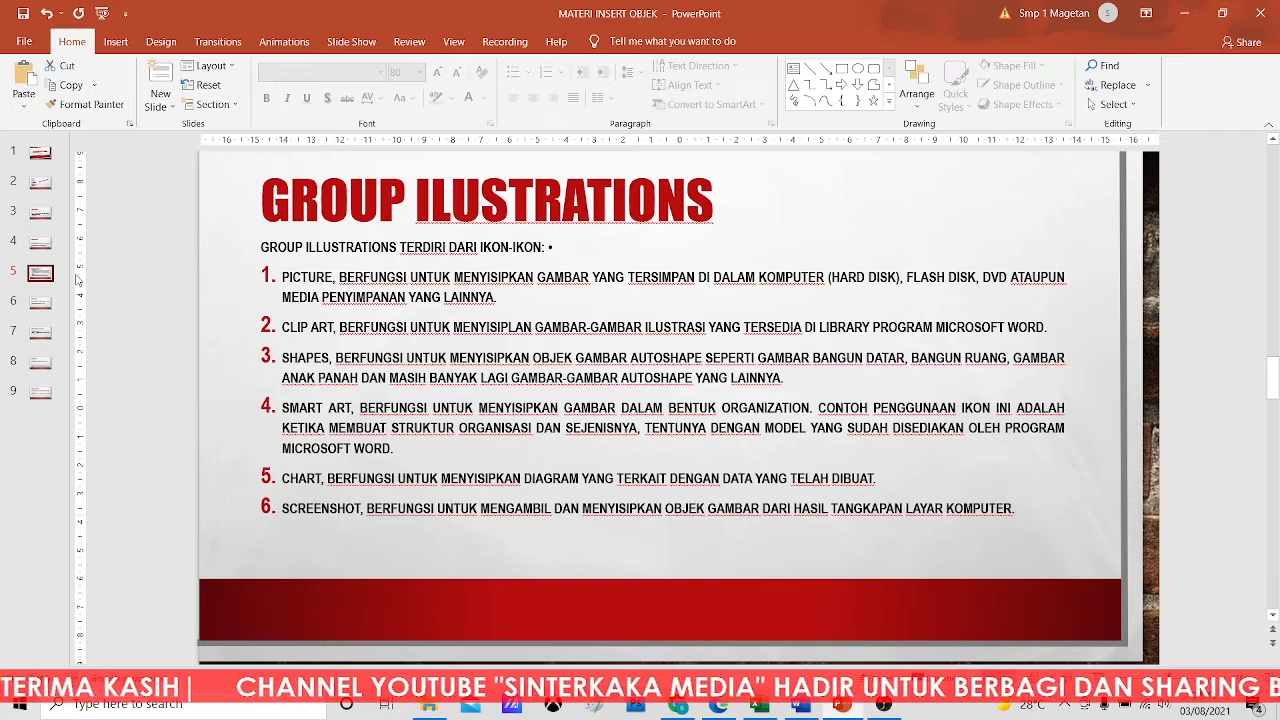
left_click(41, 304)
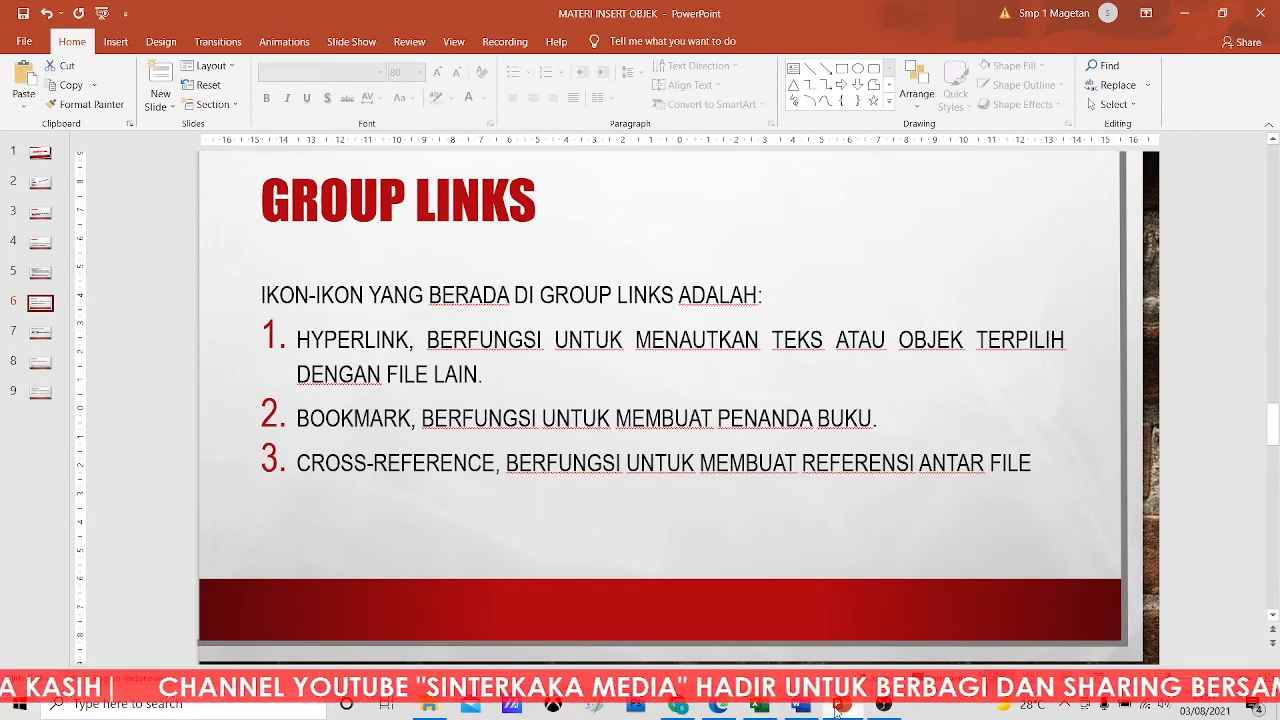
left_click(802, 707)
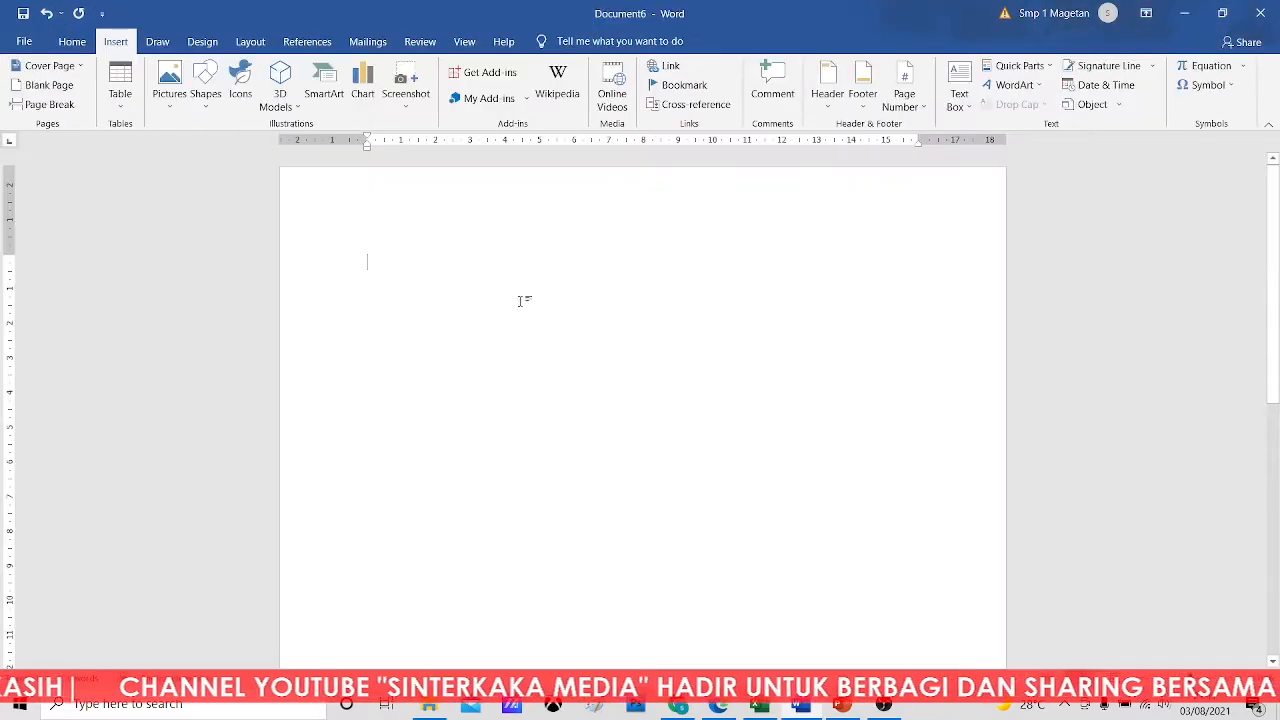
- Start a hyperlink and review the place-in-document, new document and e-mail link types before returning to Existing File or Web Page
left_click(670, 67)
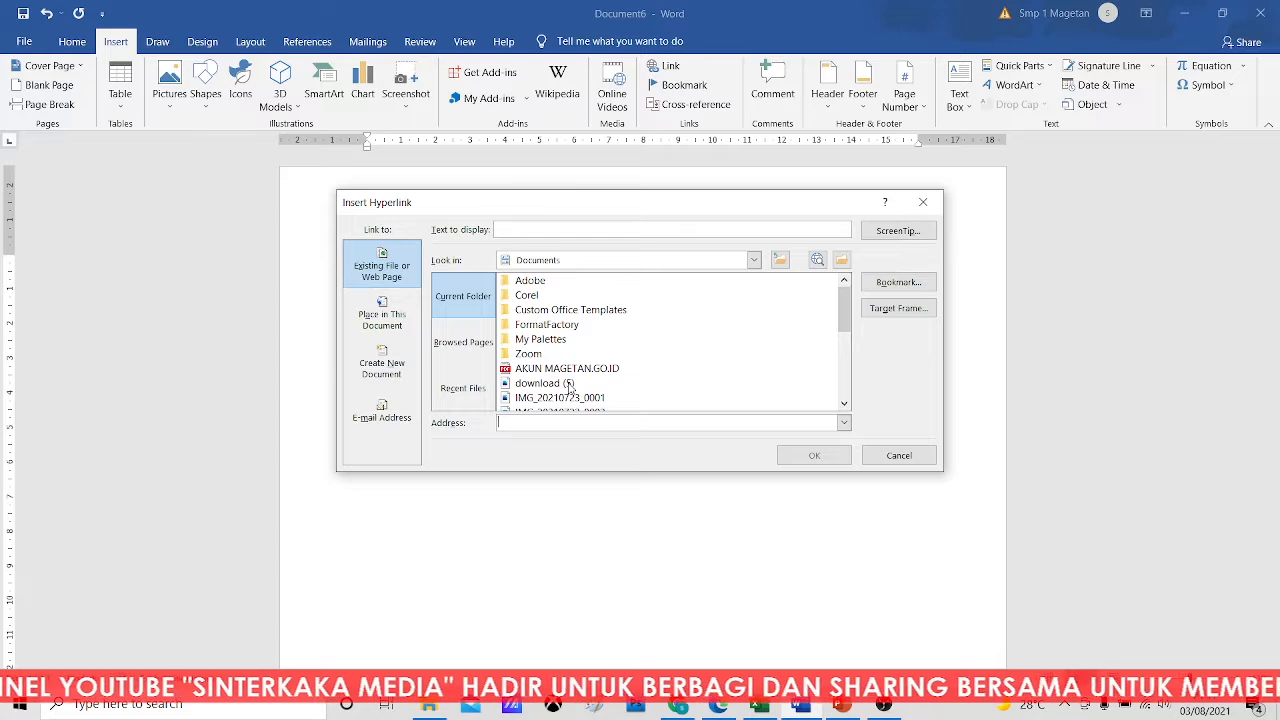
left_click(390, 318)
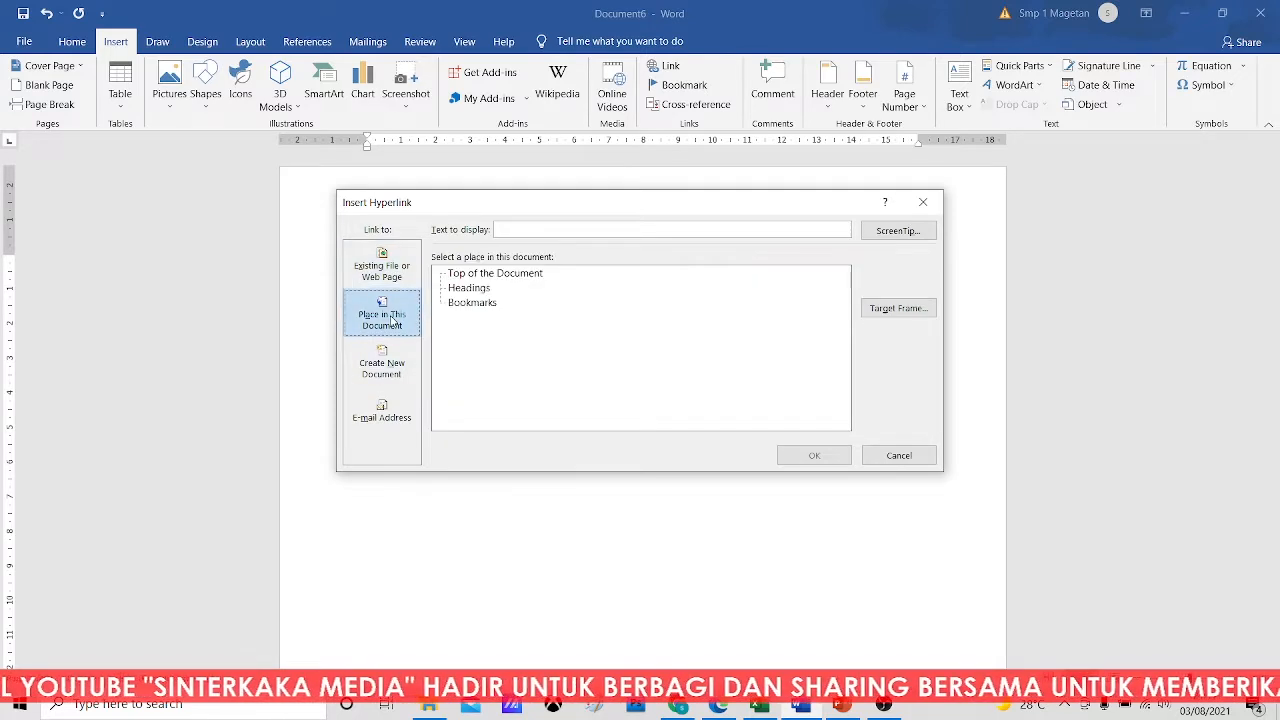
left_click(400, 368)
left_click(388, 420)
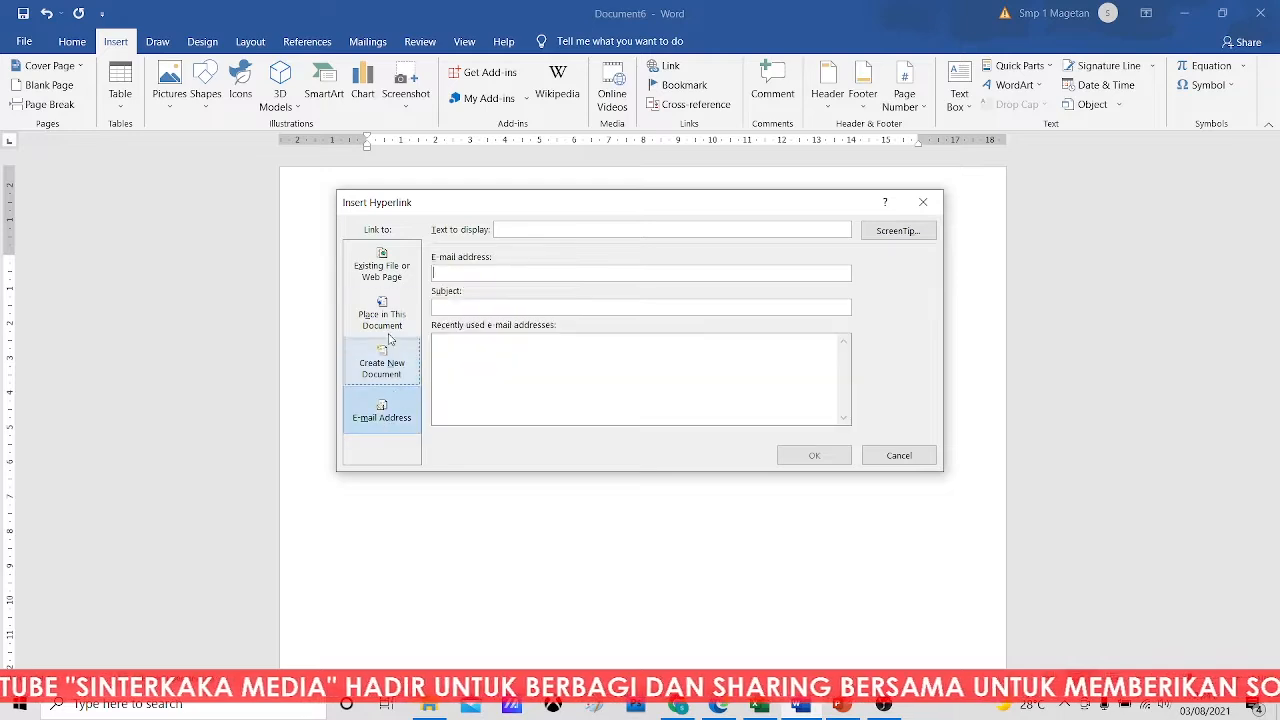
left_click(381, 270)
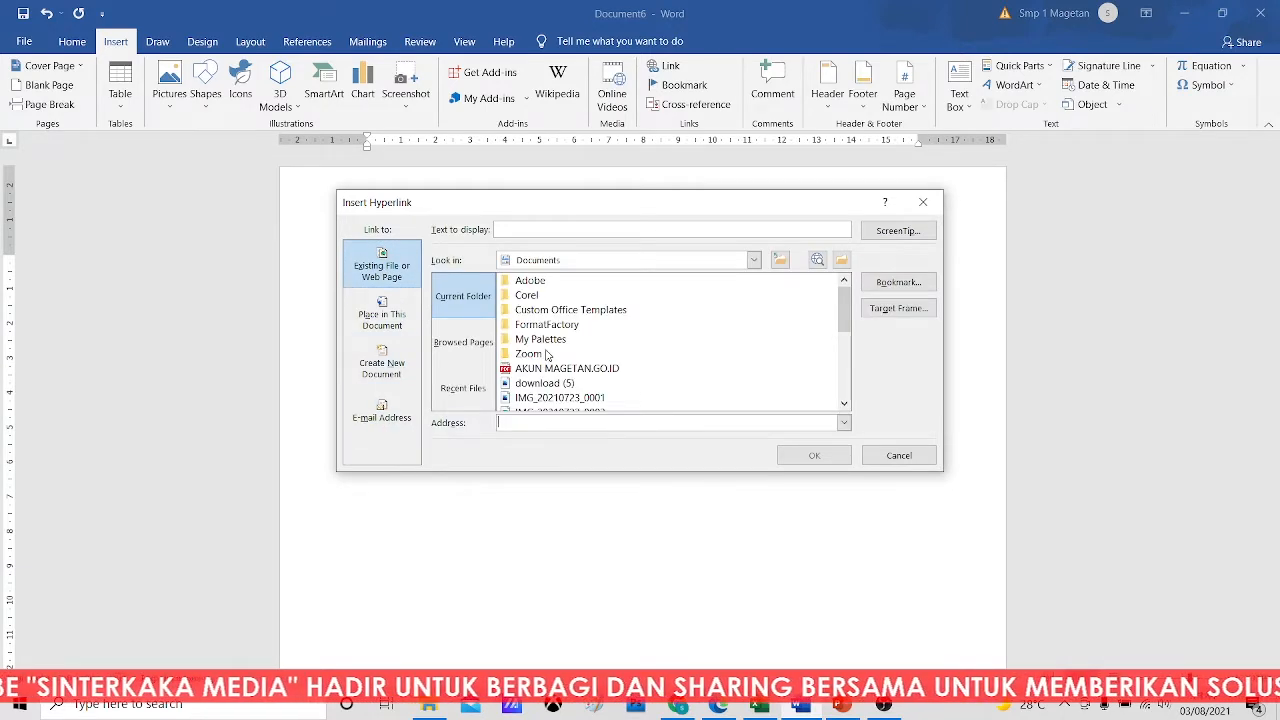
- Insert a hyperlink to the existing file webinar TOKYO.docx from the Documents folder
scroll(567, 400, "down", 1)
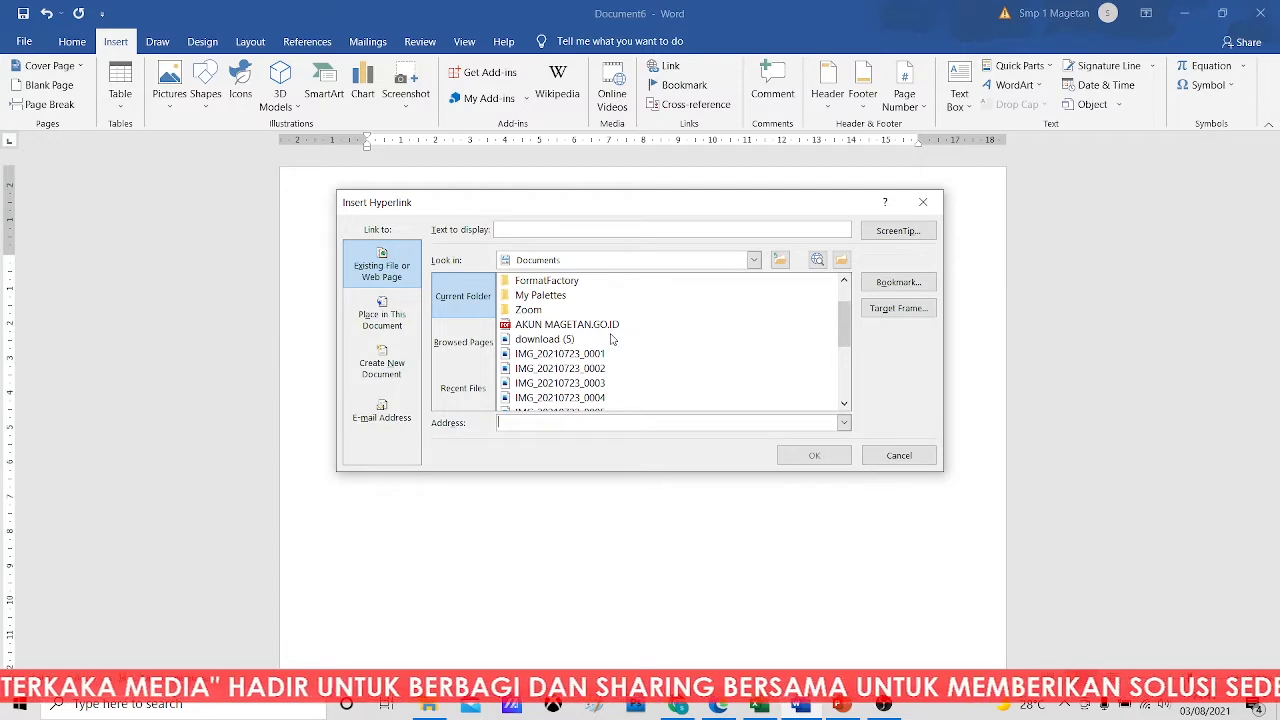
scroll(613, 340, "down", 1)
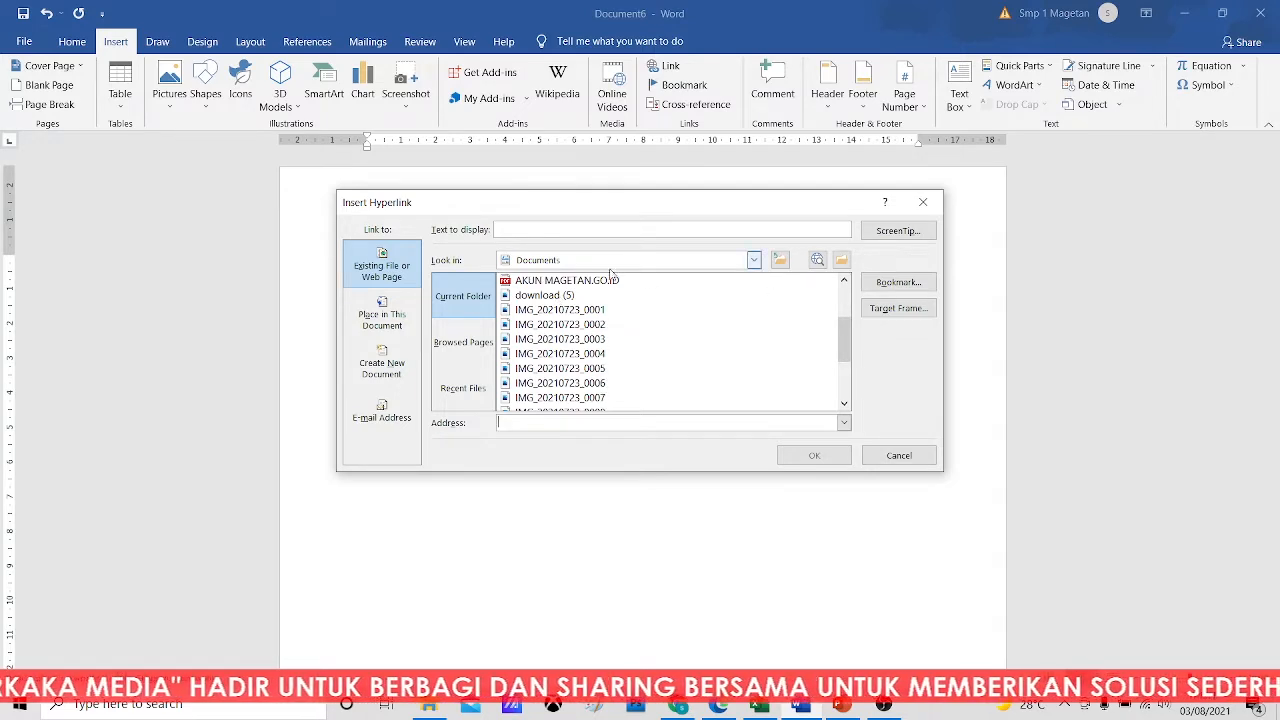
scroll(572, 333, "up", 2)
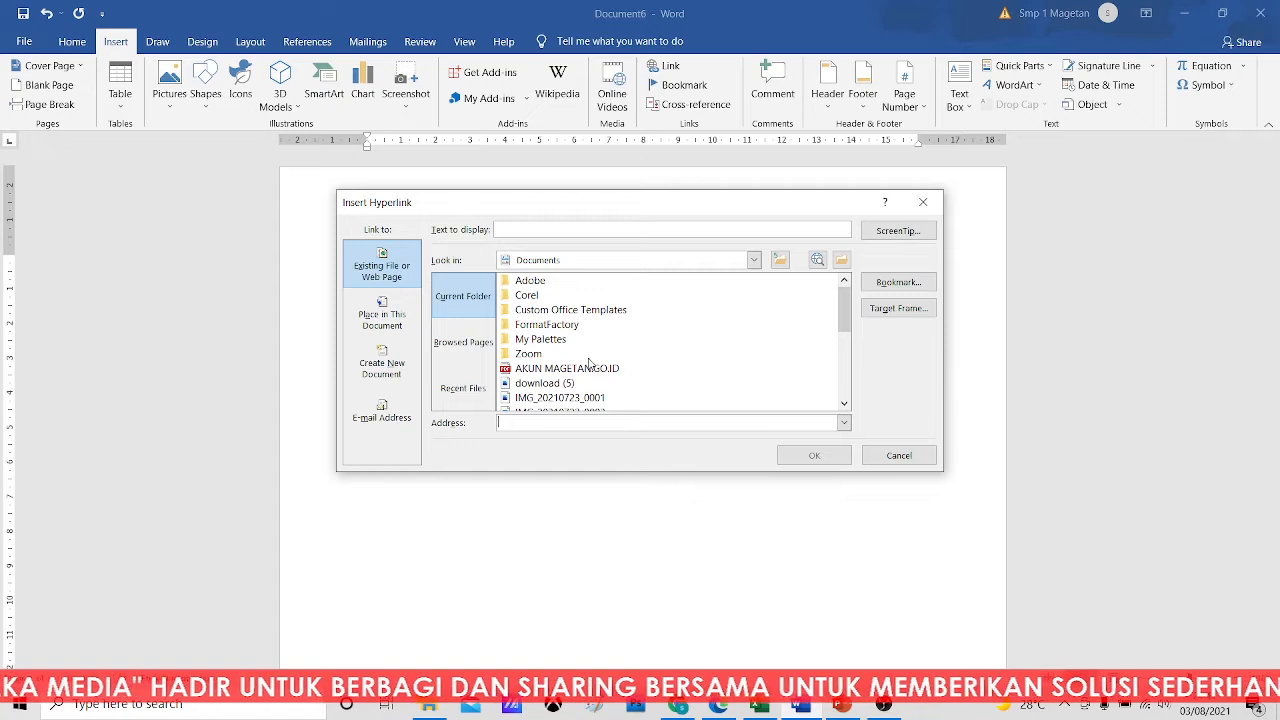
scroll(590, 365, "down", 5)
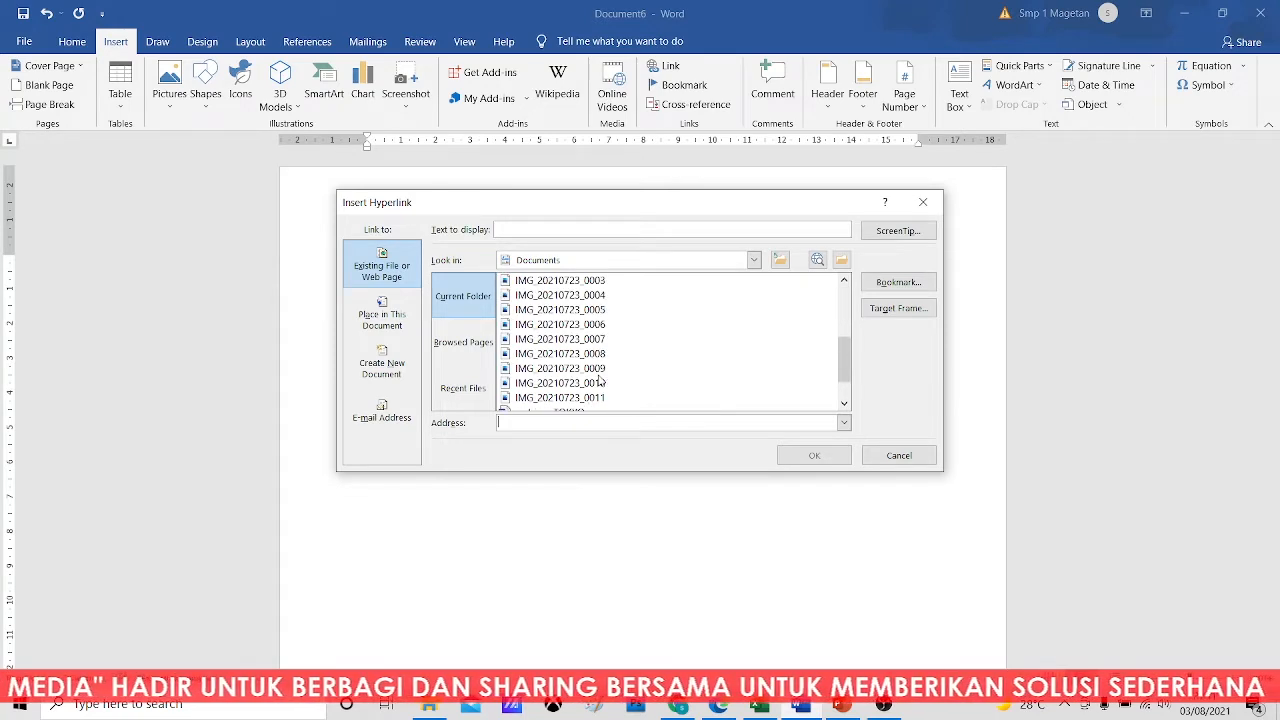
left_click(570, 370)
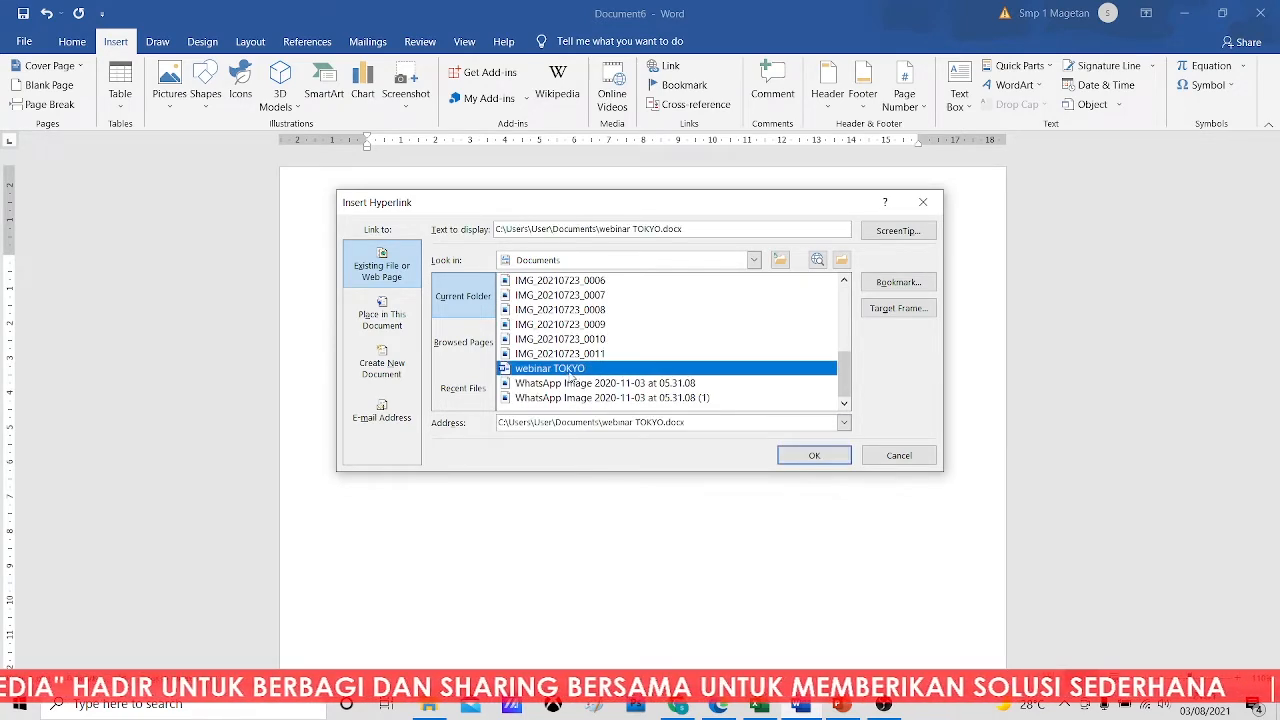
left_click(806, 457)
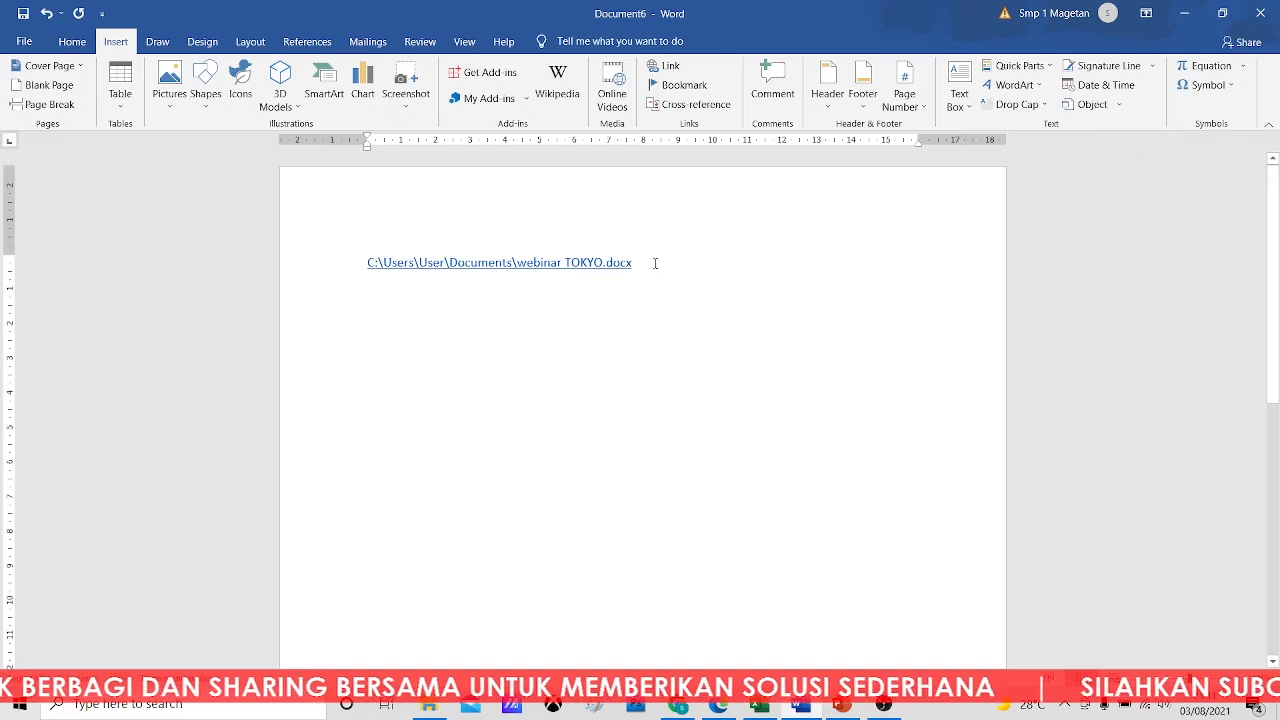
- Insert a hyperlink to the existing PDF file AKUN MAGETAN.GO.ID on a new line below the webinar TOKYO.docx link
key("Return")
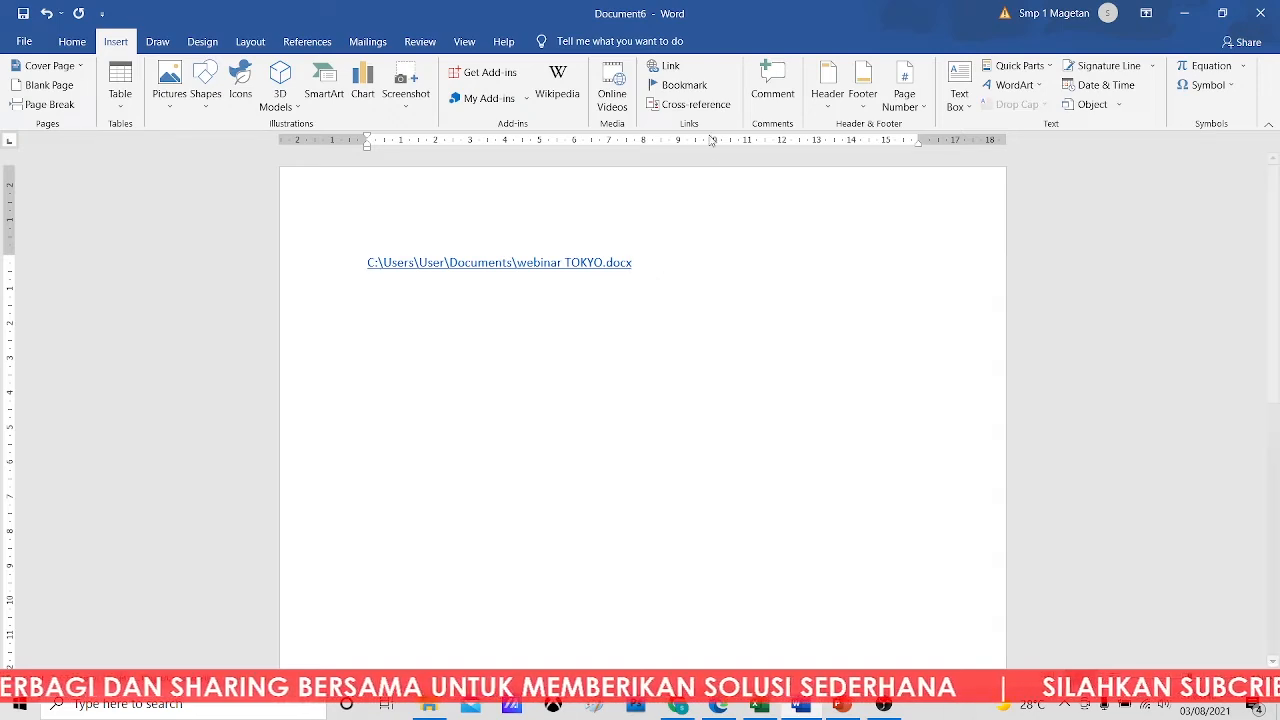
left_click(665, 67)
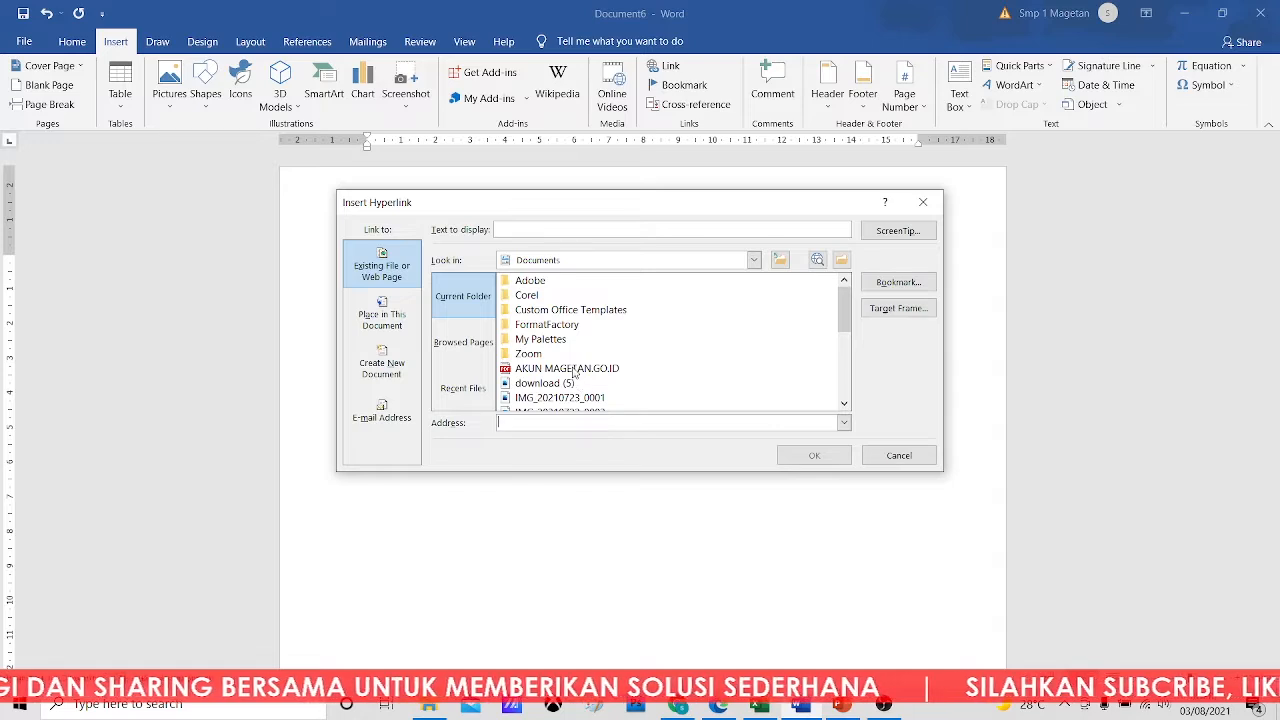
left_click(576, 369)
left_click(808, 458)
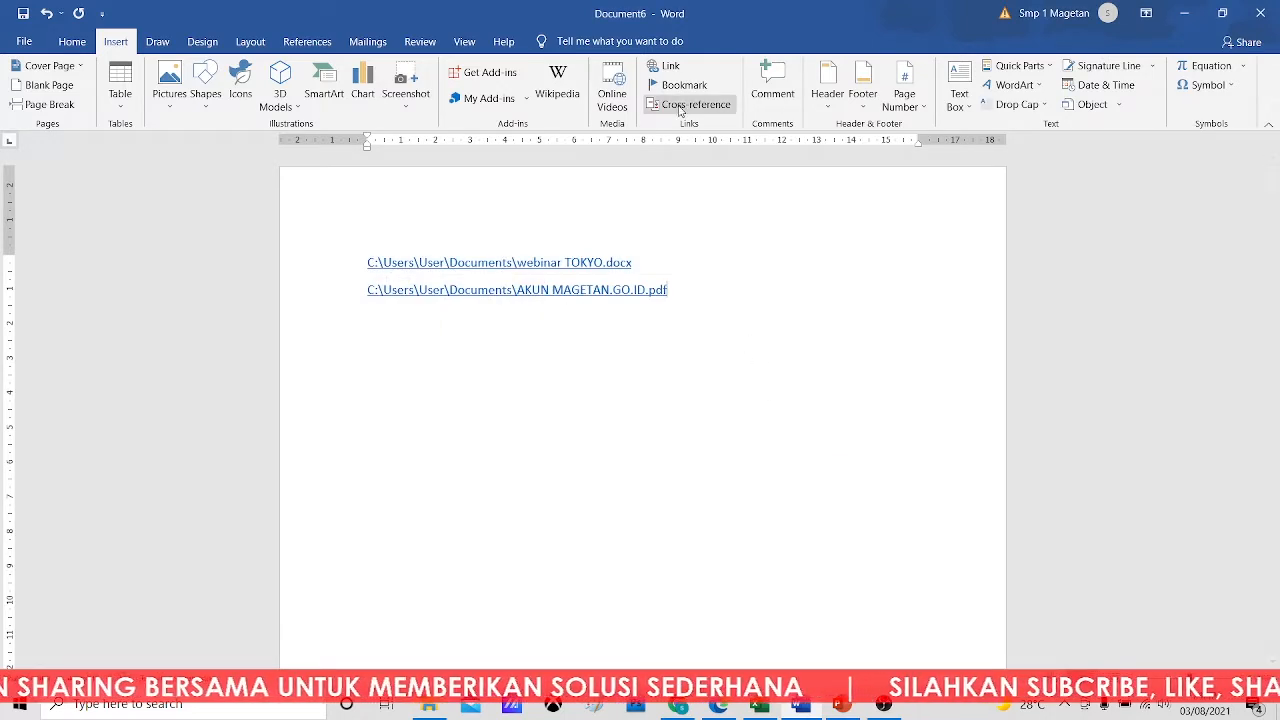
left_click(665, 66)
left_click(545, 424)
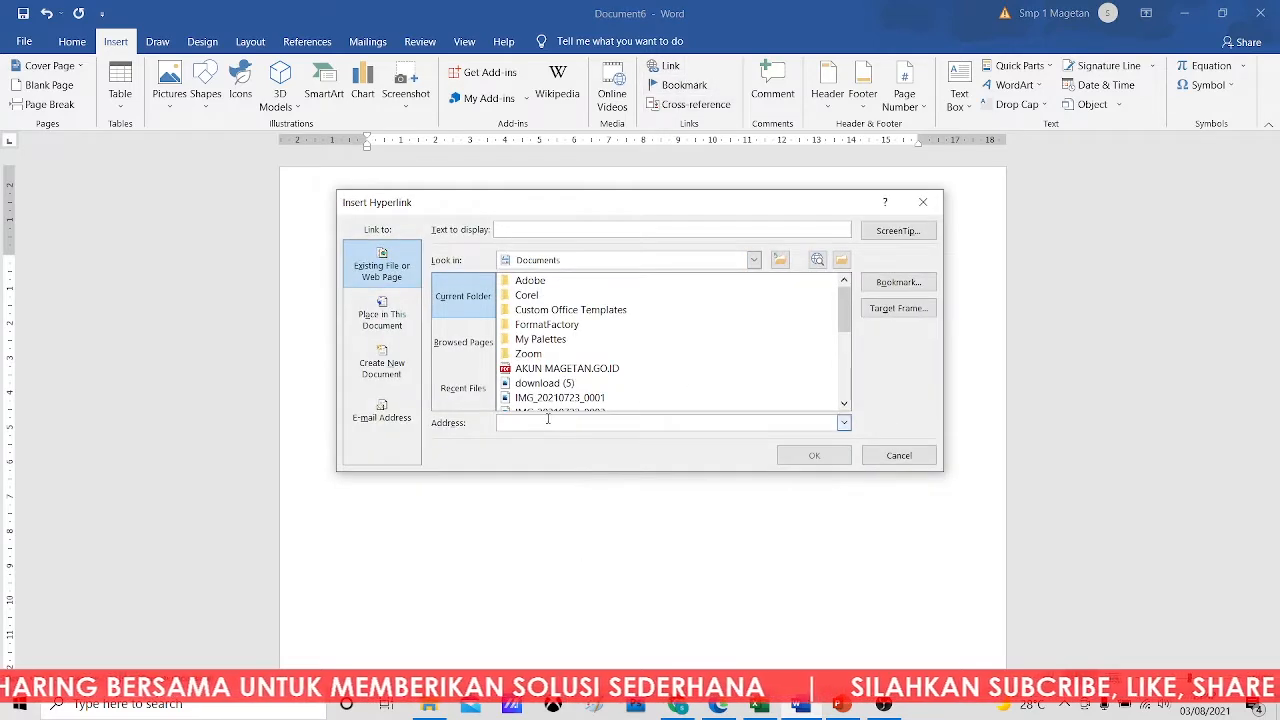
type("ww")
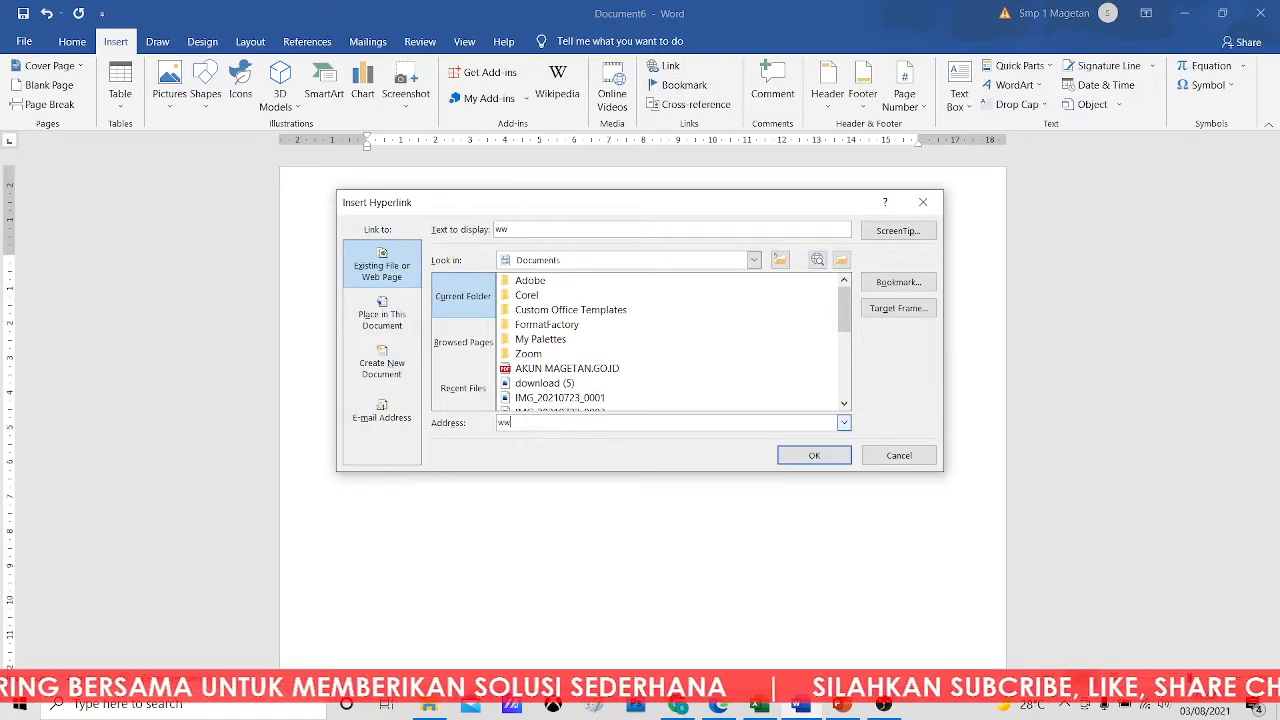
type("w.smp")
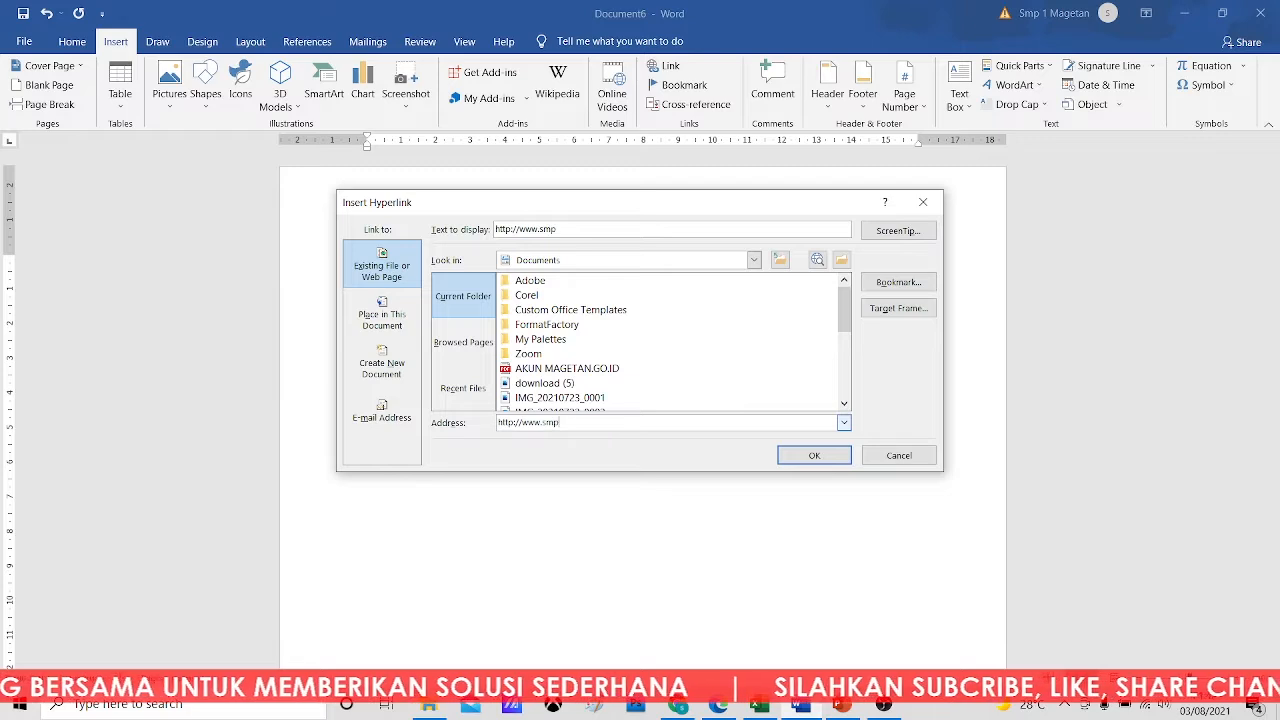
type("n1mageta")
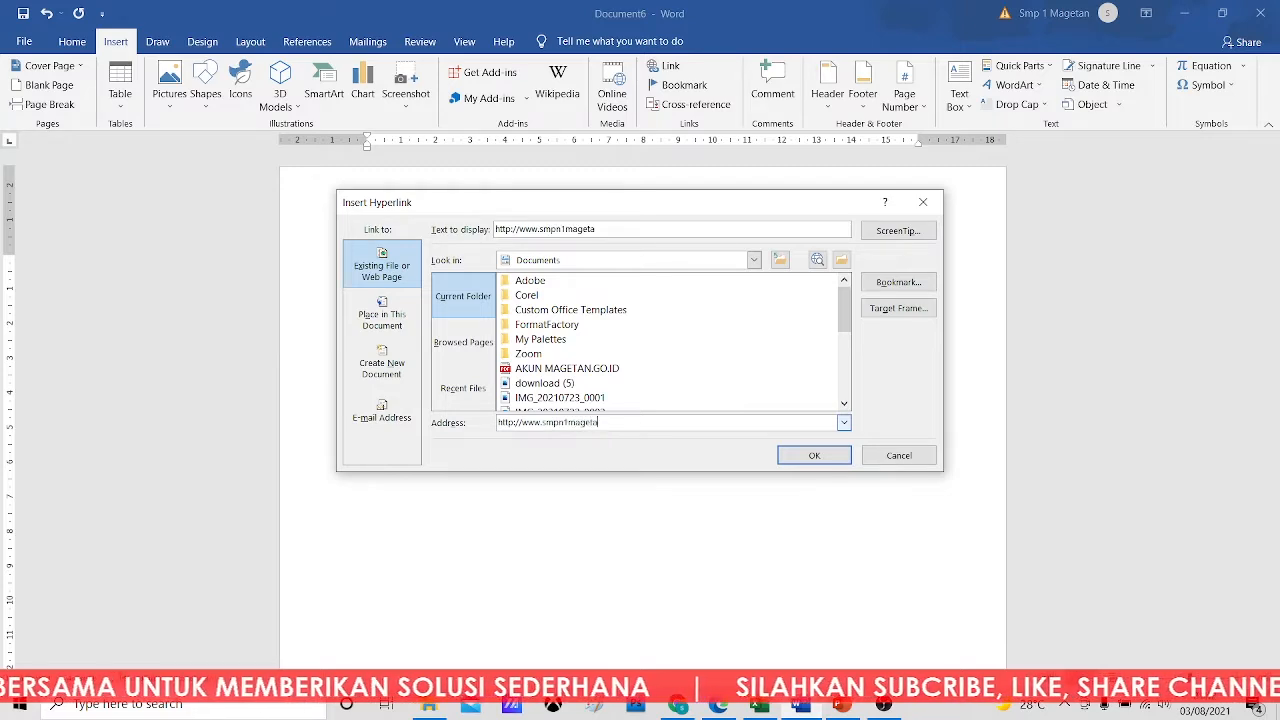
type("n.sch")
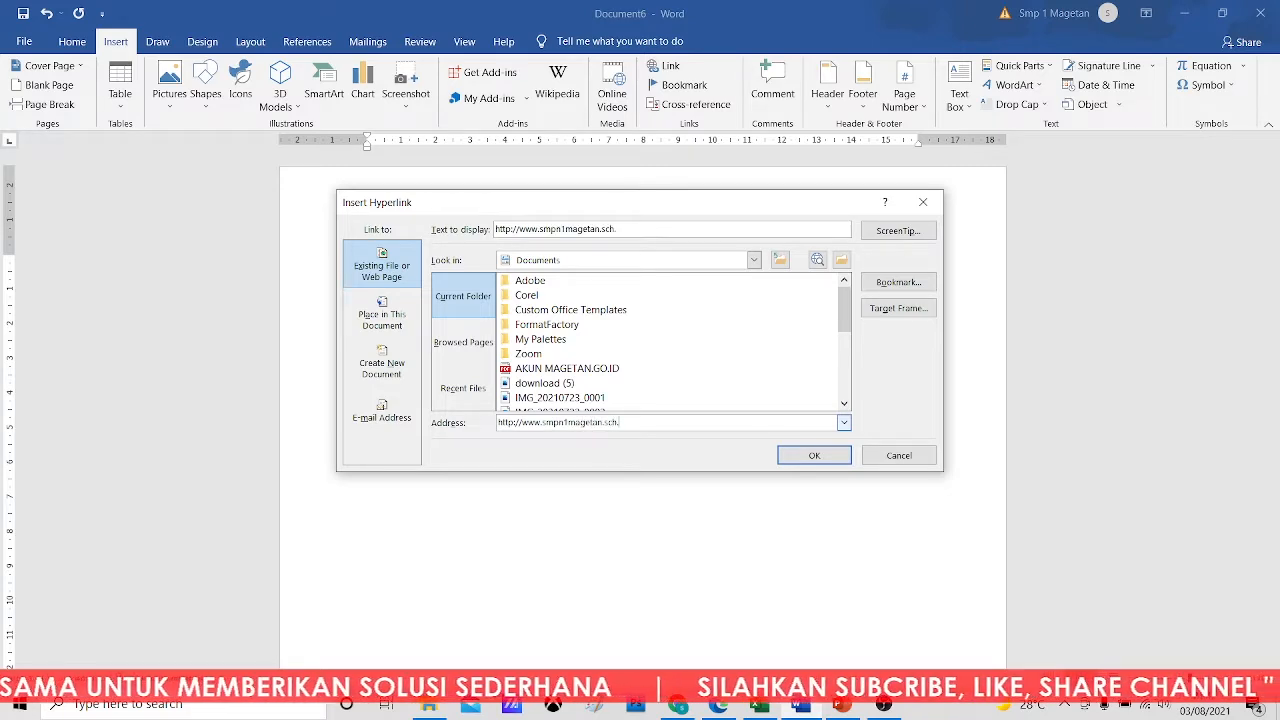
type(".id")
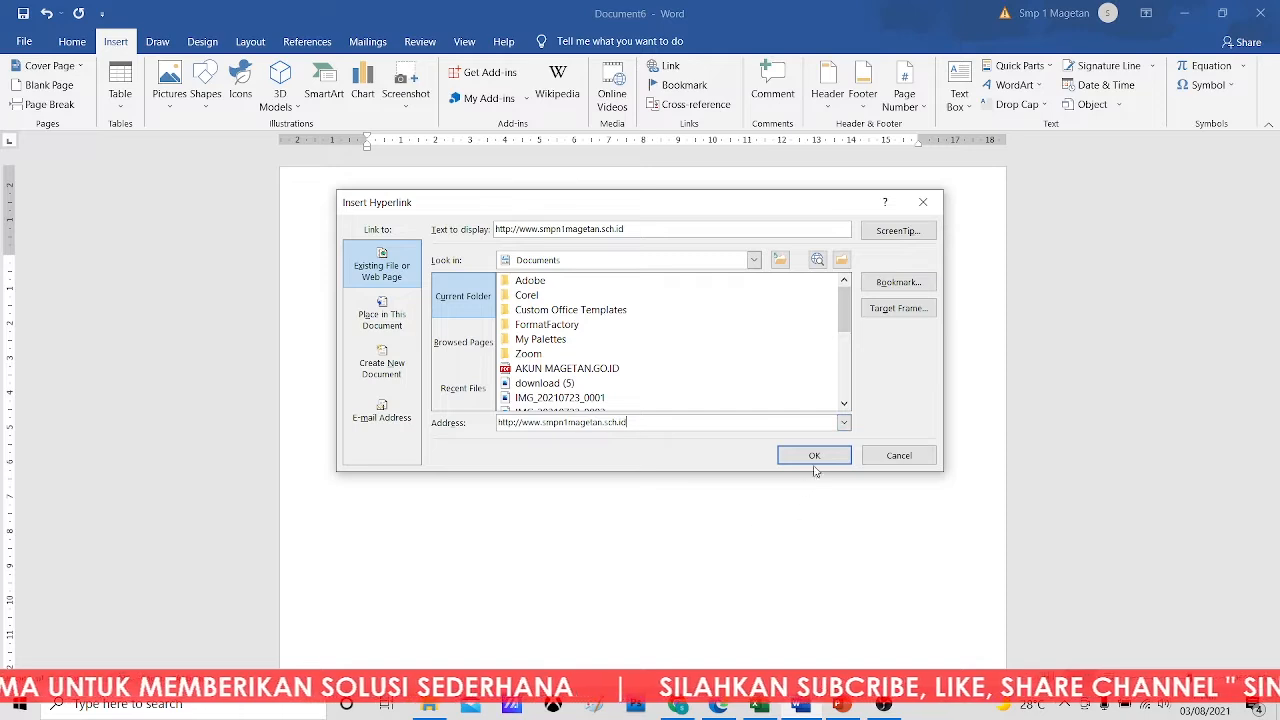
left_click(815, 458)
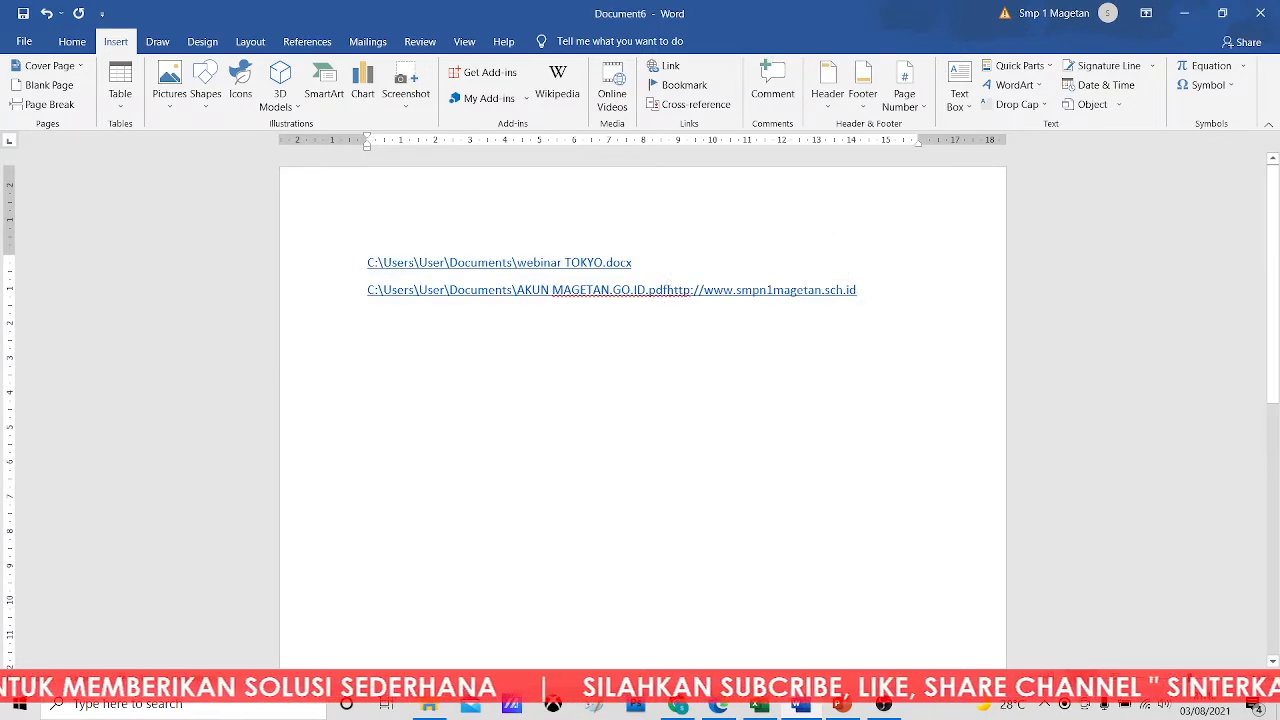
left_click(667, 289)
key("Return")
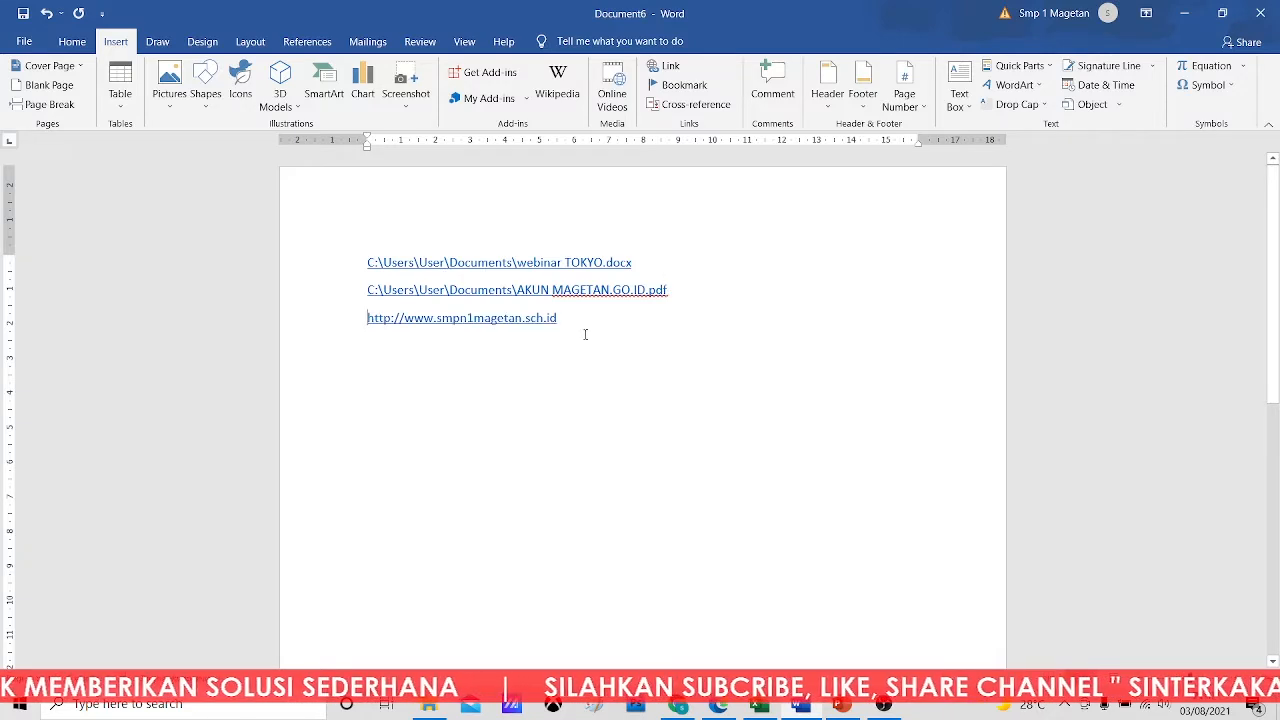